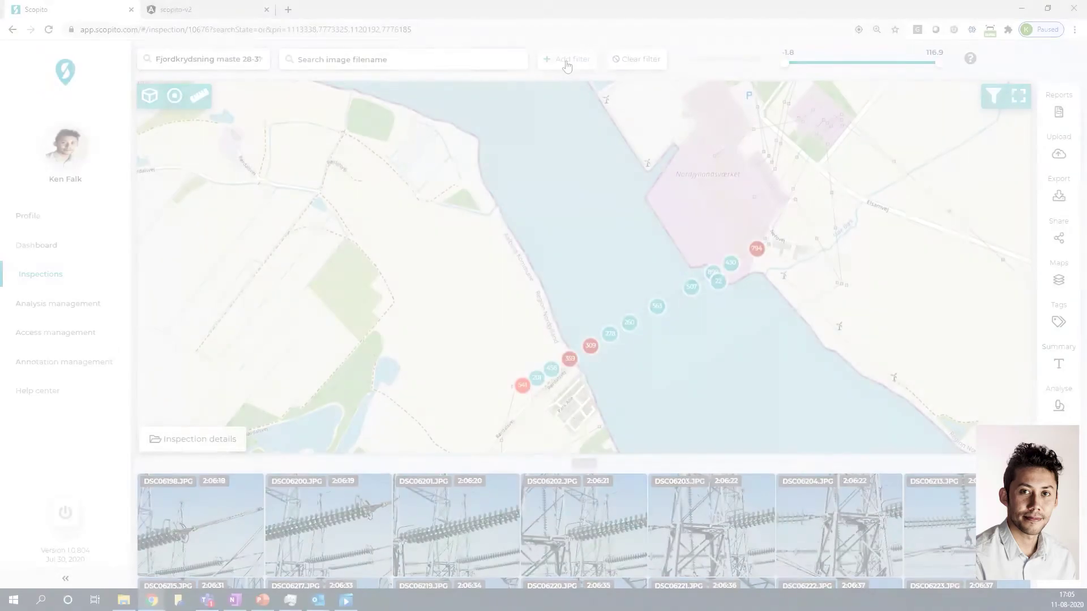
# Step: Add a Severity 5 tag filter, briefly trying and then removing the Lightning strike filter
pyautogui.click(566, 63)
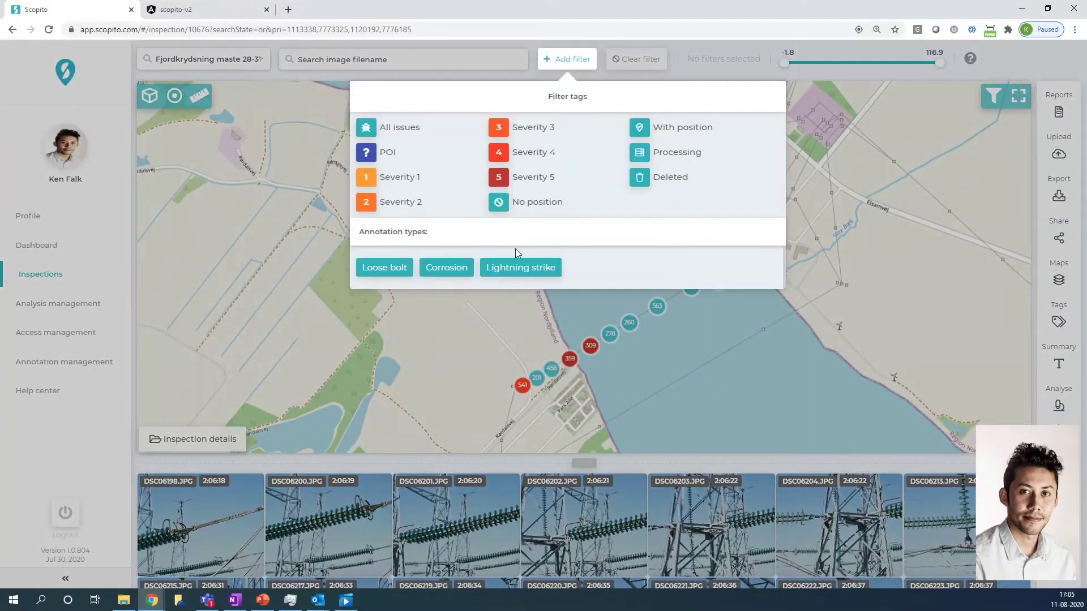
pyautogui.click(553, 270)
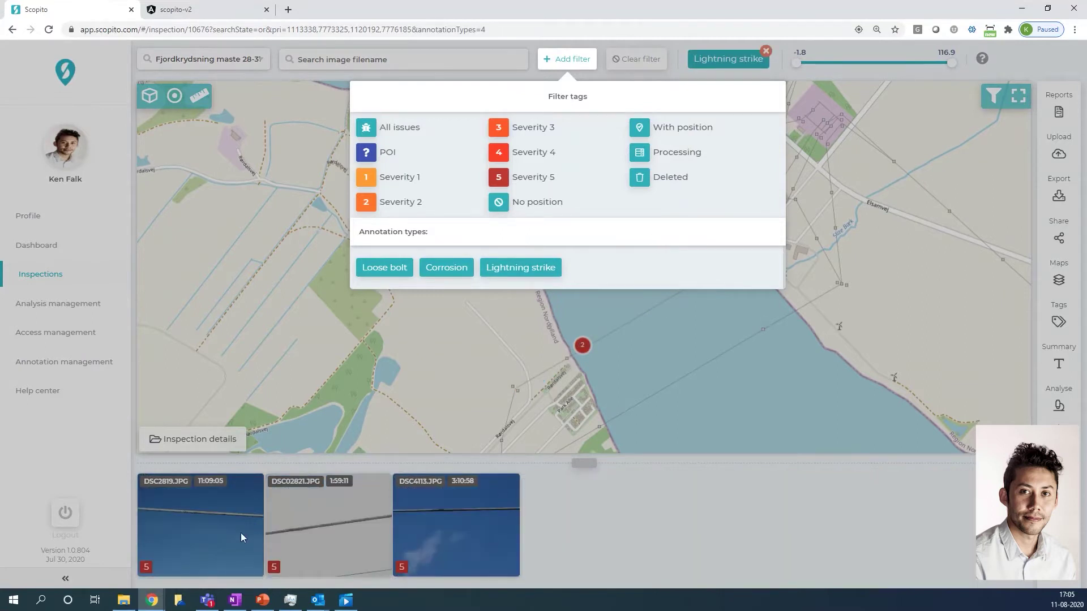
pyautogui.click(525, 269)
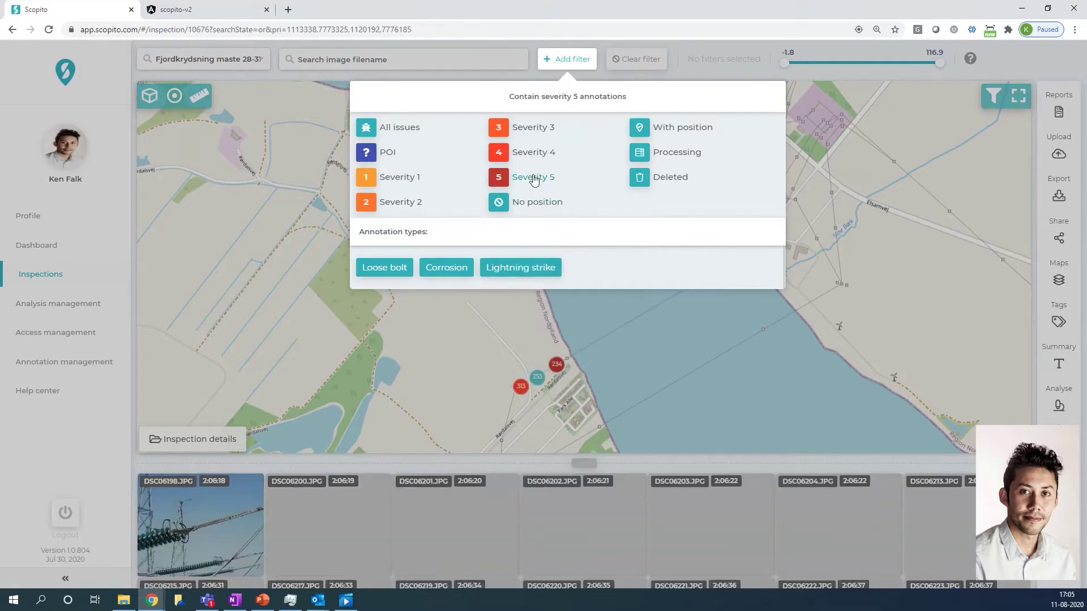
pyautogui.click(533, 178)
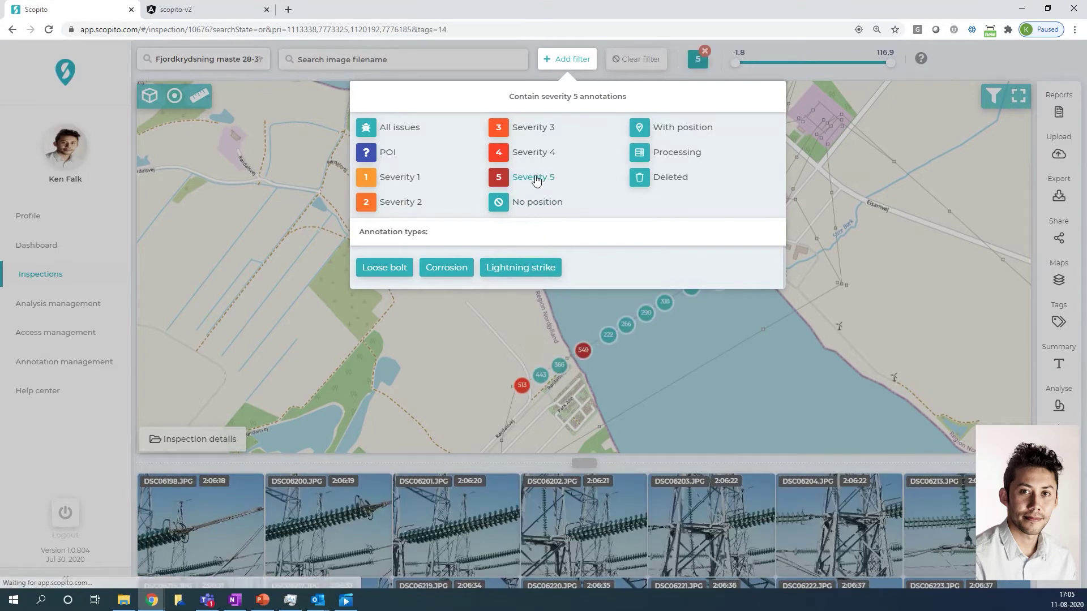
# Step: Open DSC4113 and view the Annotation details of its Lightning strike box on the wire, then deselect it
pyautogui.click(803, 366)
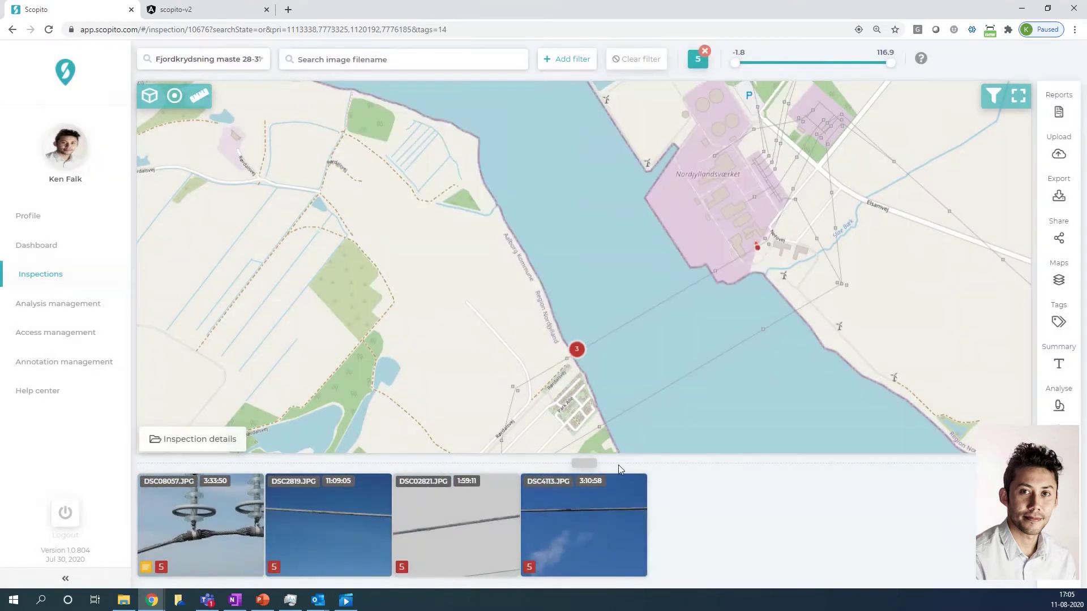
pyautogui.click(580, 528)
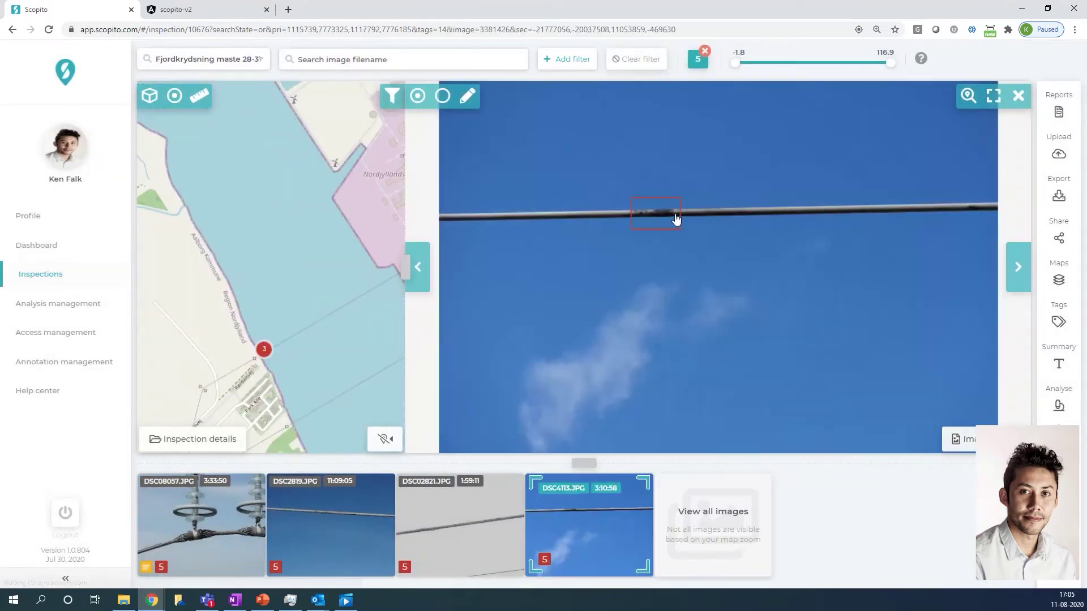
pyautogui.click(647, 216)
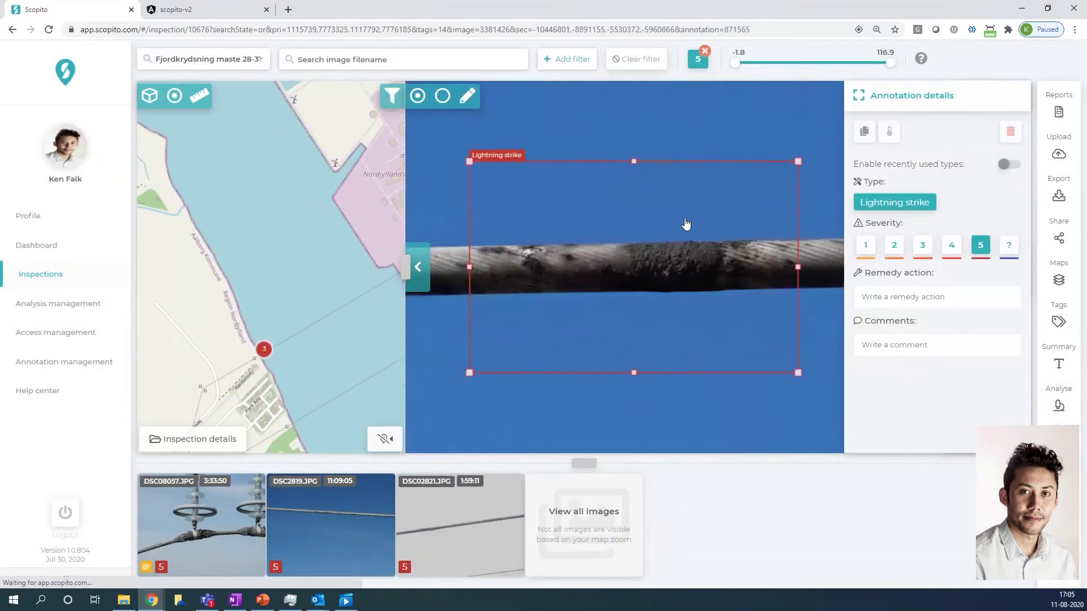
pyautogui.click(642, 405)
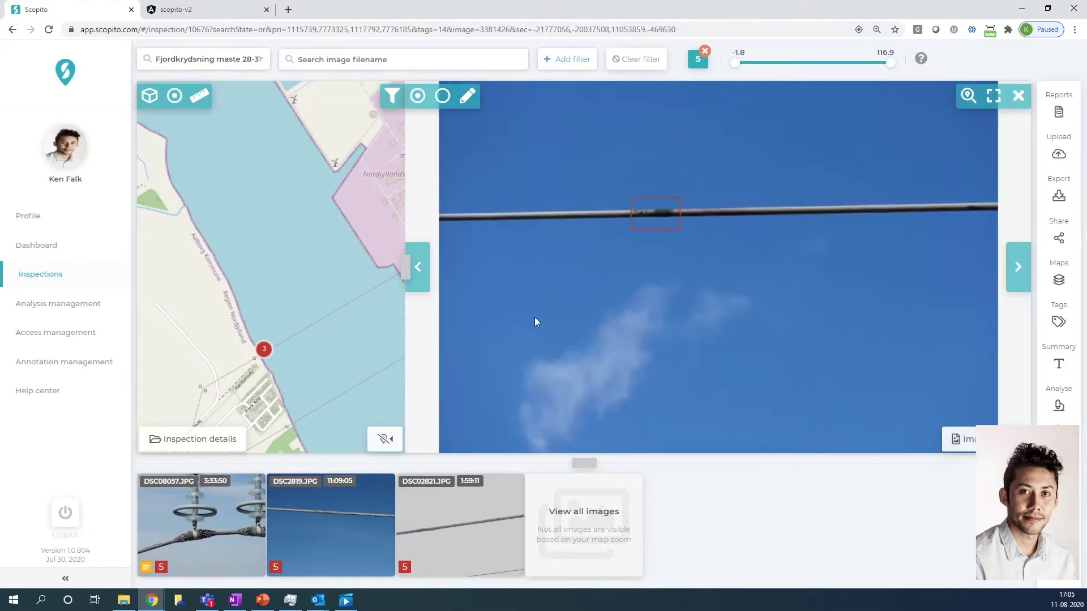
pyautogui.scroll(-2, 297, 375)
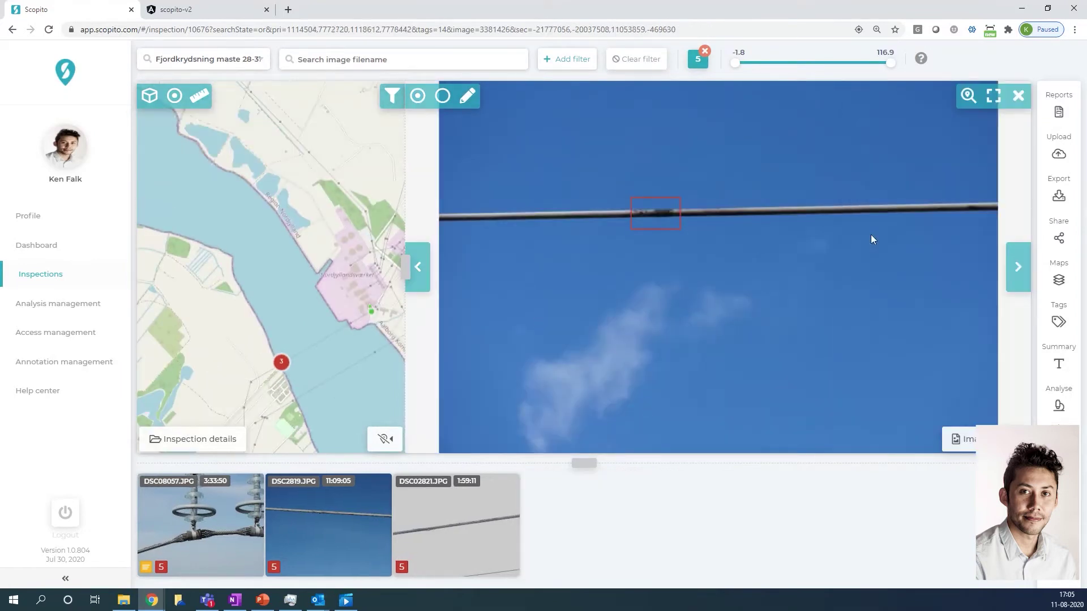
pyautogui.click(1058, 113)
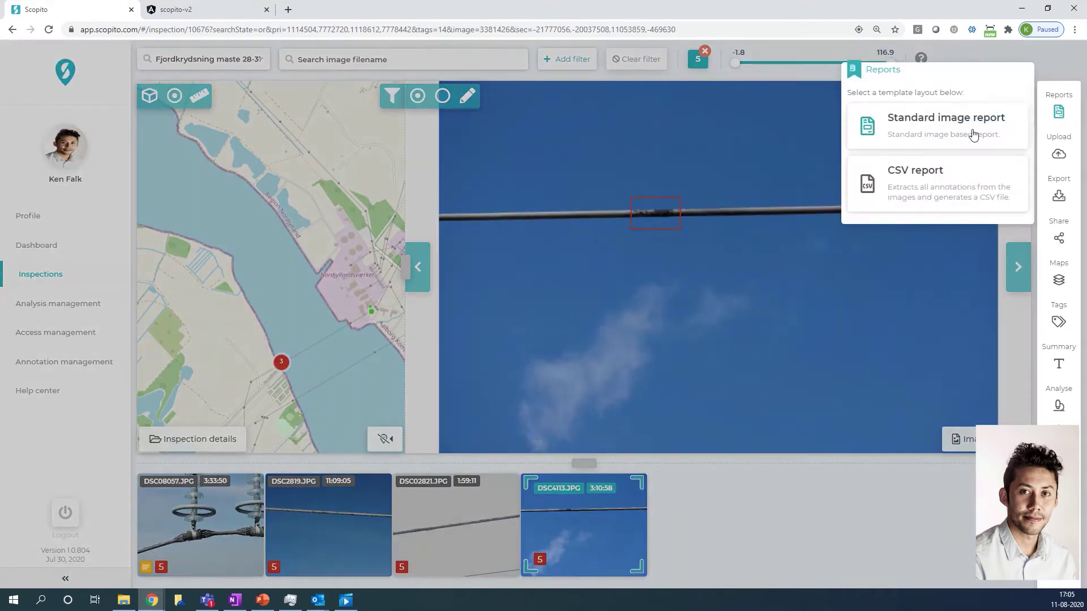
pyautogui.click(973, 134)
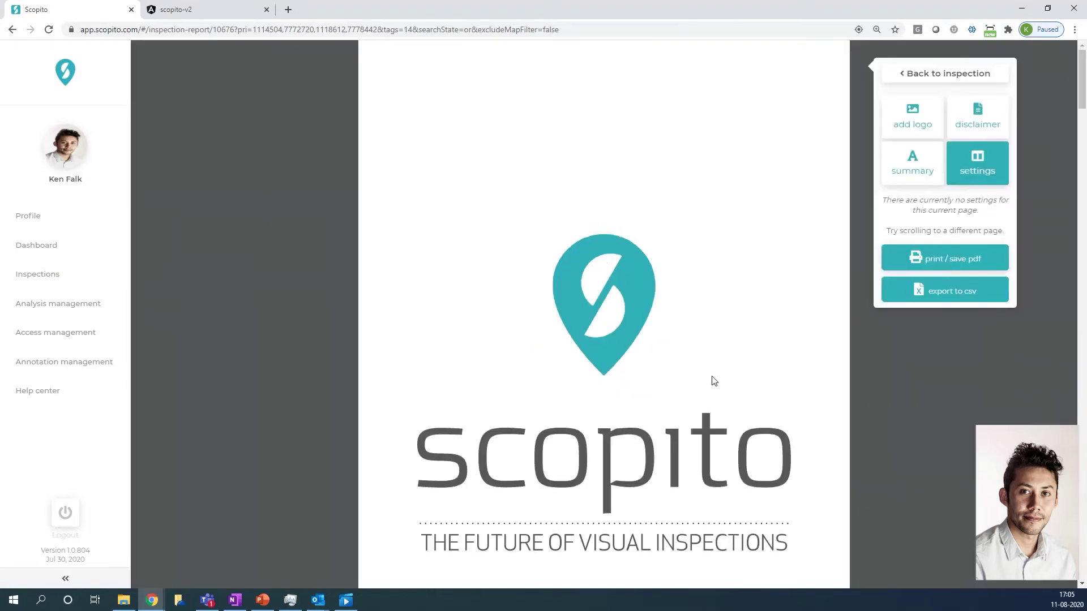
pyautogui.scroll(-5, 906, 450)
pyautogui.scroll(-6, 906, 450)
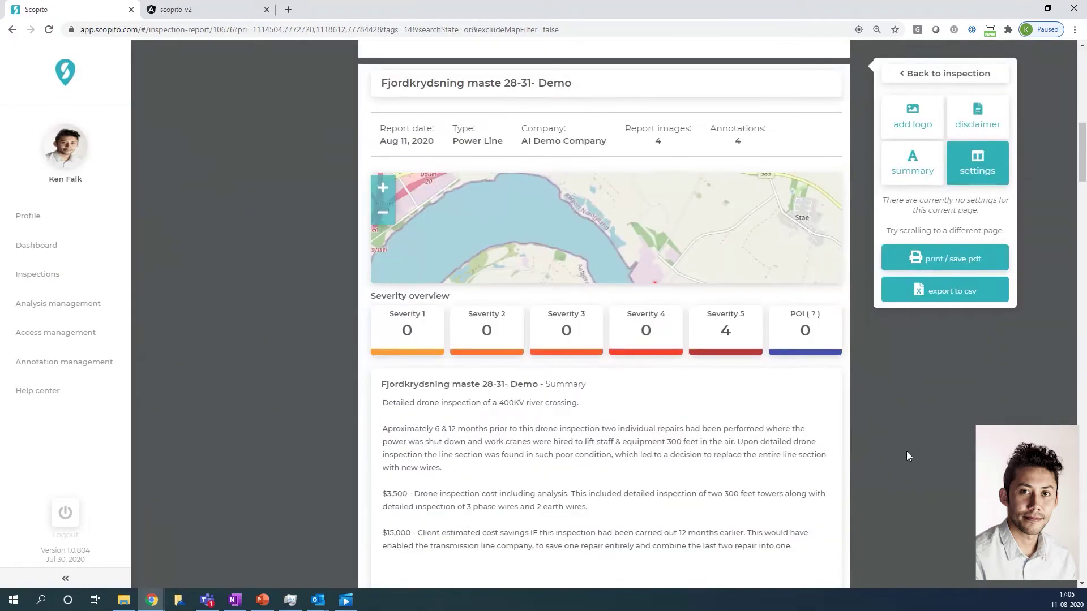
pyautogui.scroll(-15, 893, 483)
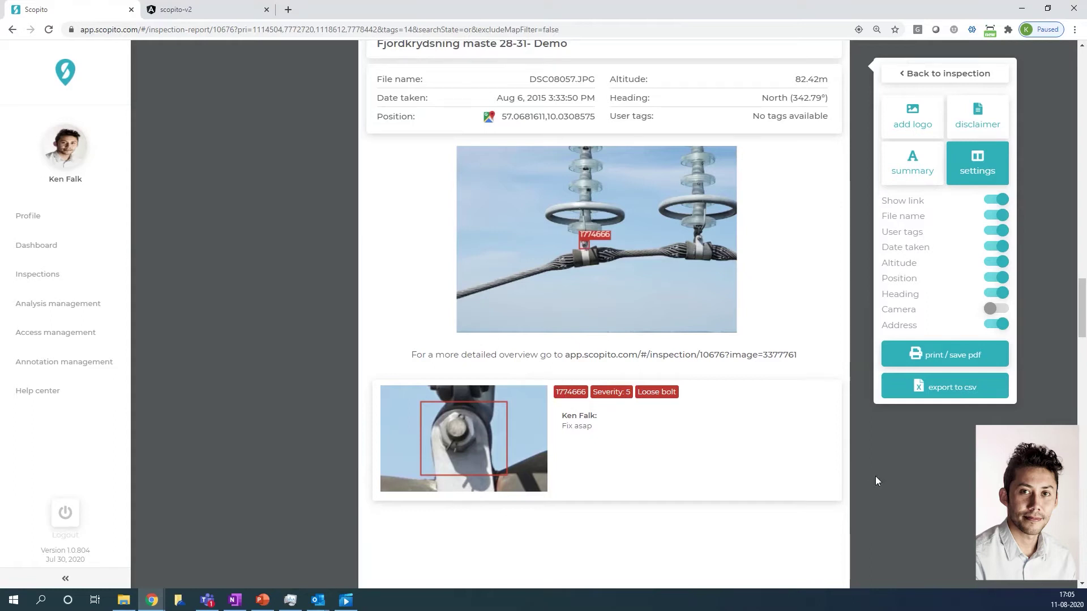
pyautogui.scroll(-9, 877, 477)
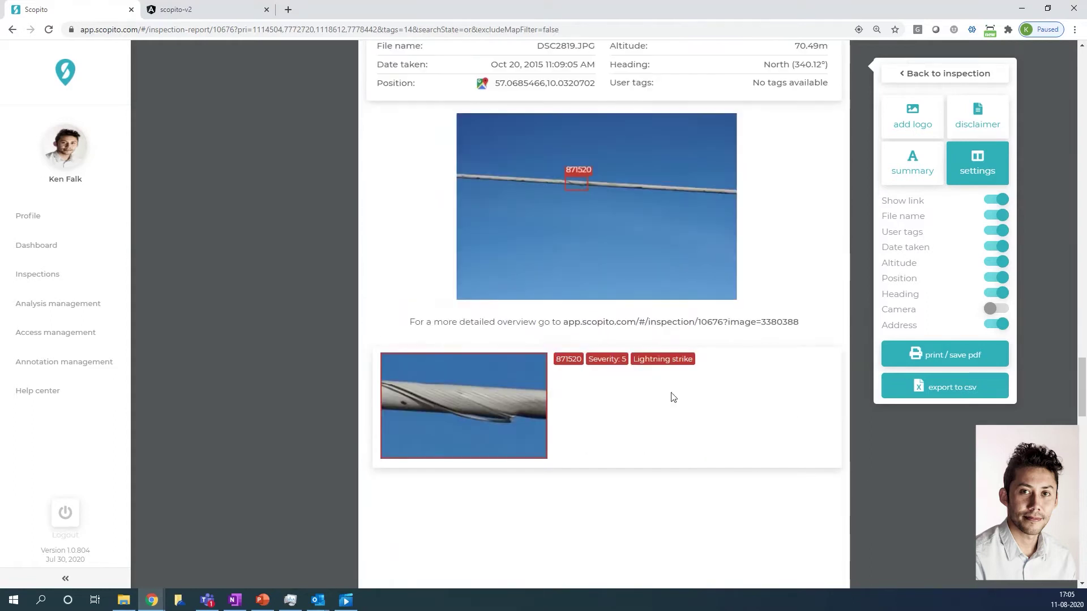
pyautogui.scroll(-1, 889, 485)
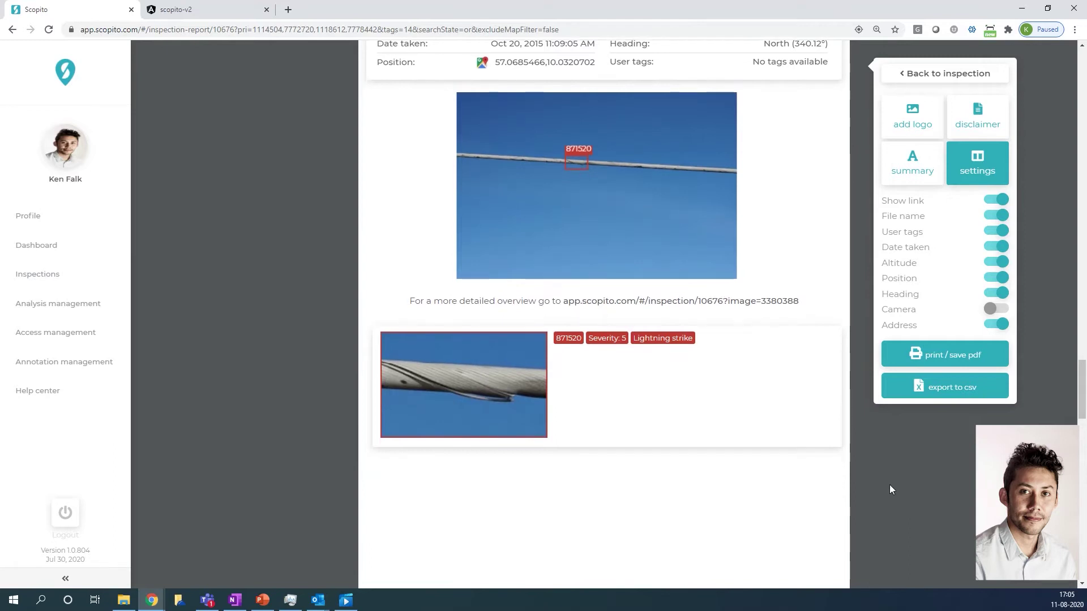
pyautogui.scroll(-9, 889, 485)
pyautogui.scroll(-1, 889, 487)
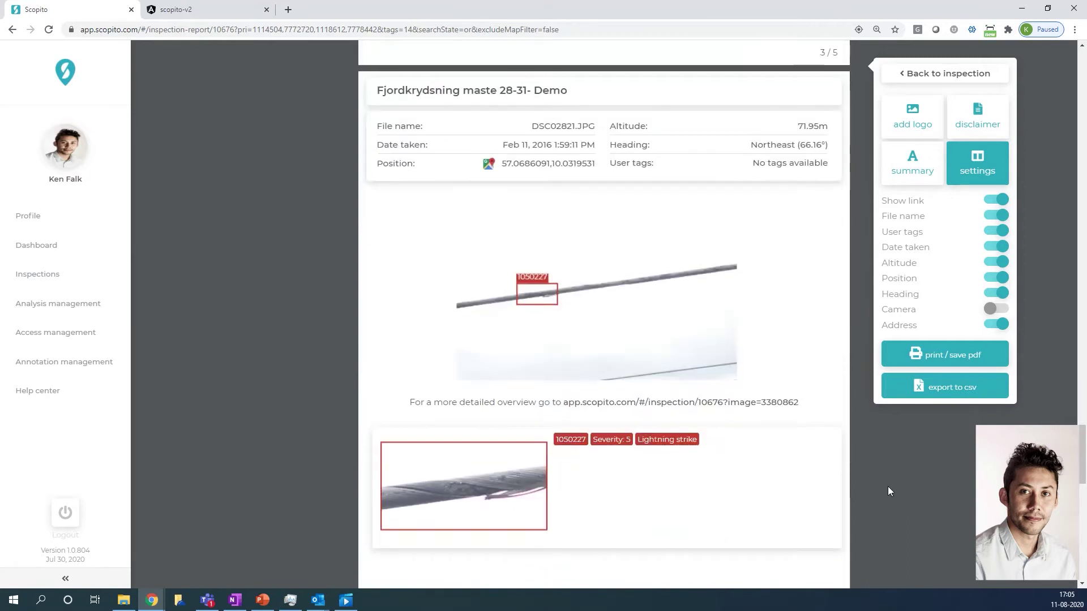
pyautogui.click(947, 75)
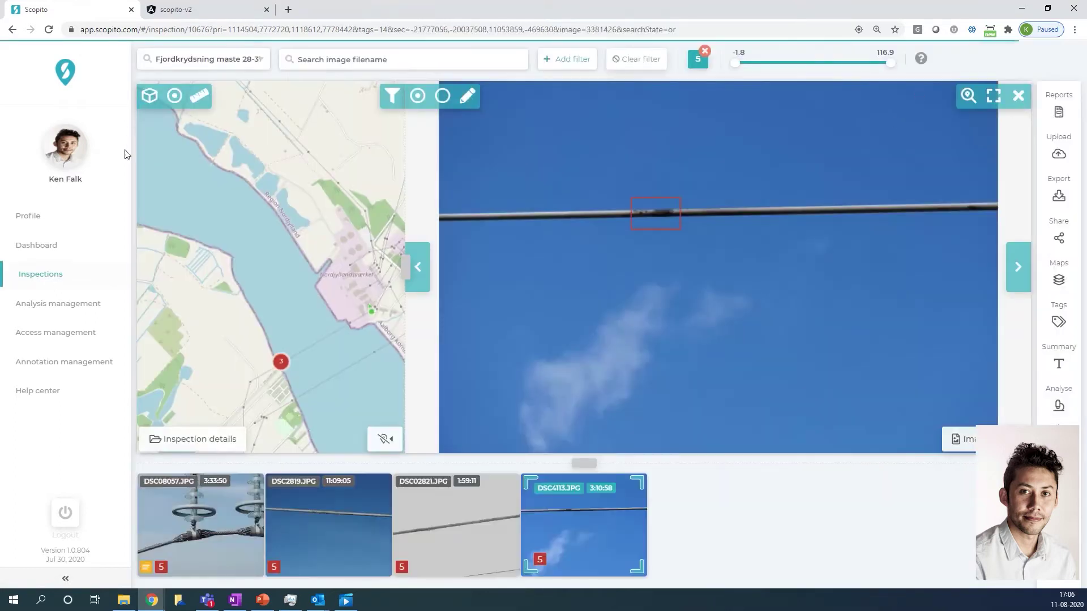
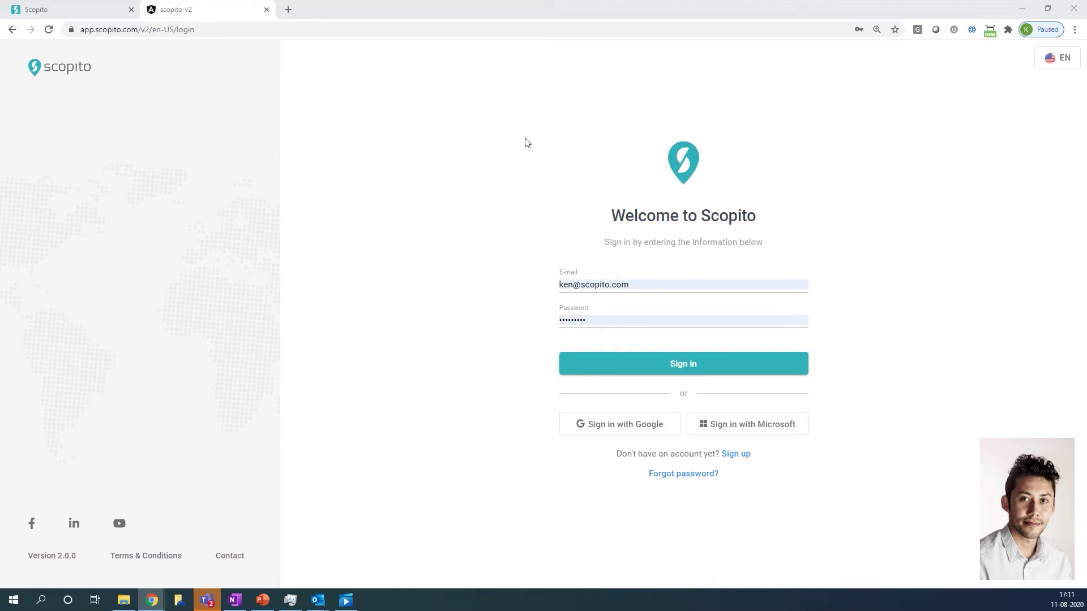
# Step: Sign in, pick the suggested model name, and describe the model as 'Borken Roof tile detector'
pyautogui.click(717, 365)
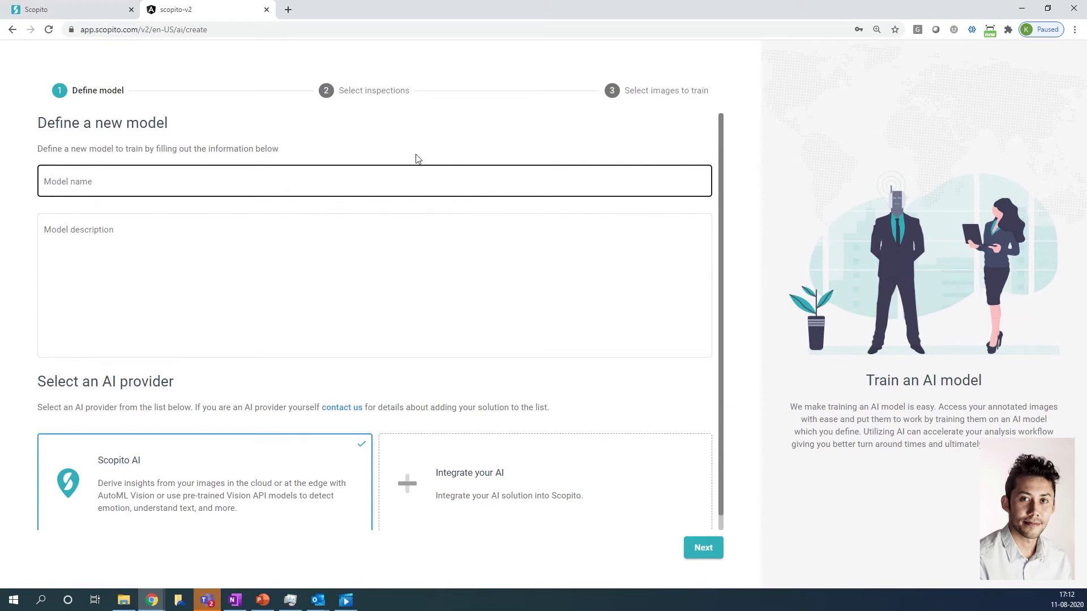
pyautogui.click(328, 186)
pyautogui.write('ken')
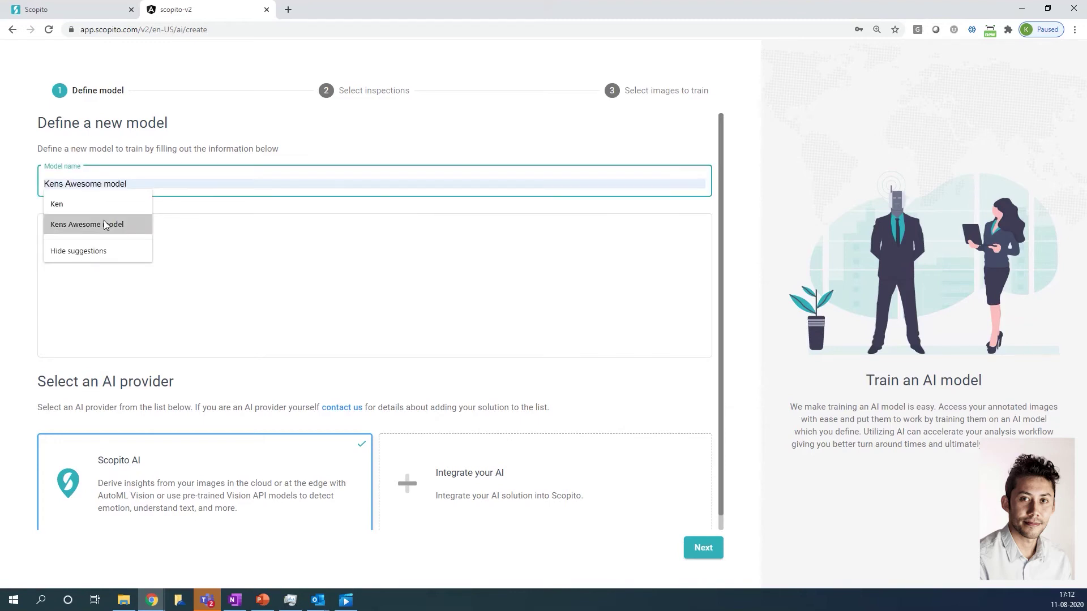
pyautogui.click(87, 229)
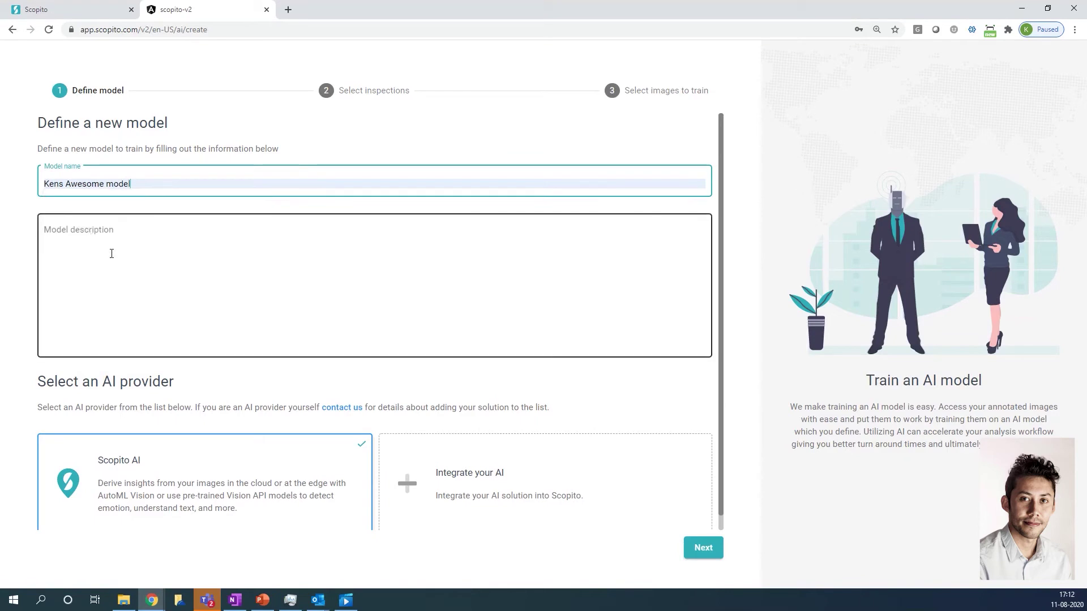
pyautogui.click(115, 249)
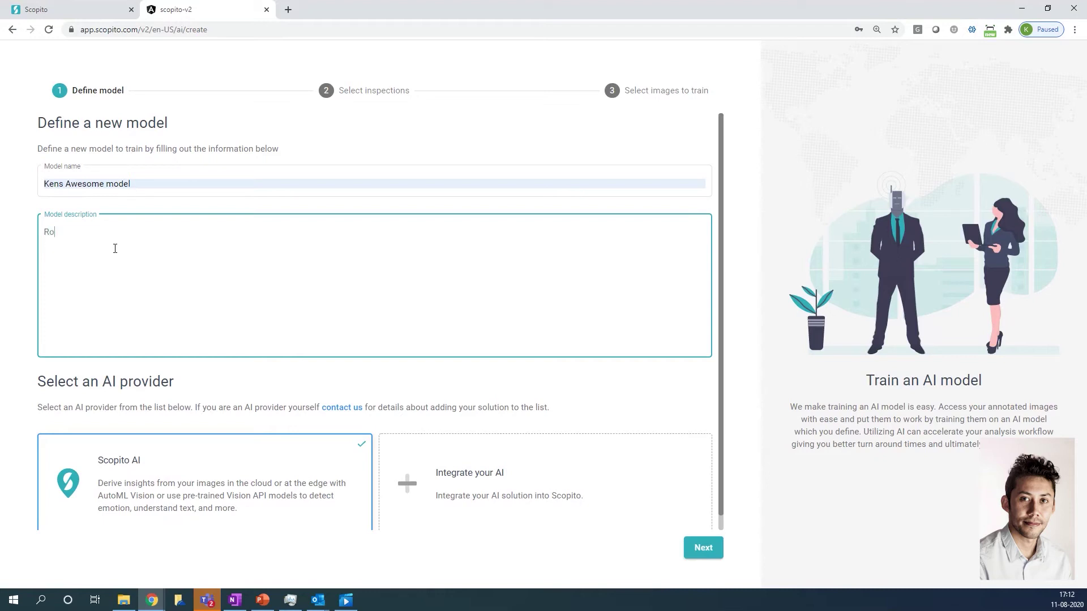
pyautogui.write('Roof til')
pyautogui.write('Borken ')
pyautogui.write('detector')
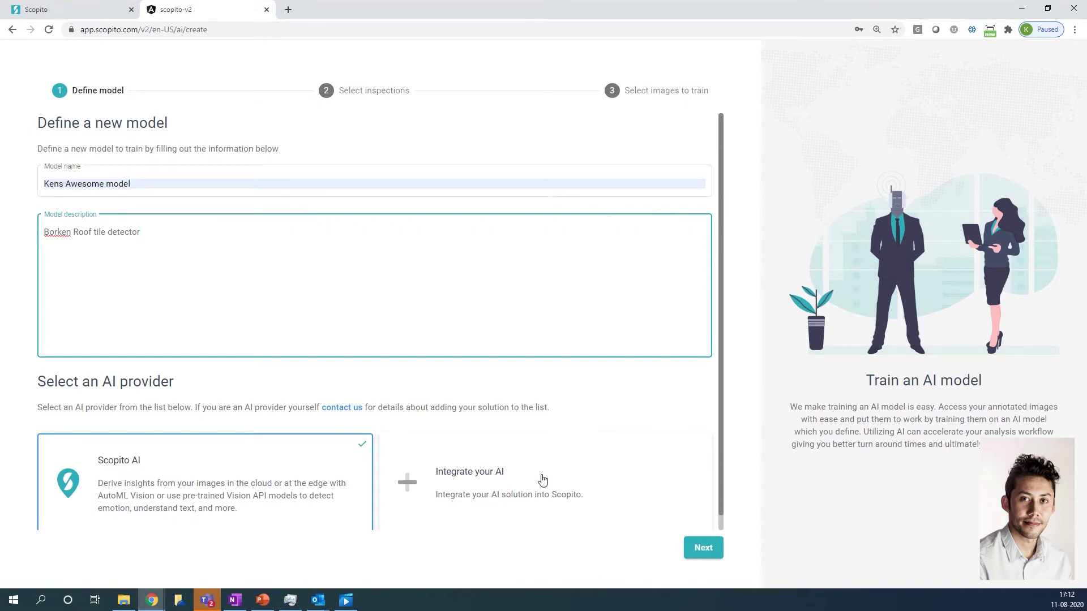
pyautogui.click(657, 410)
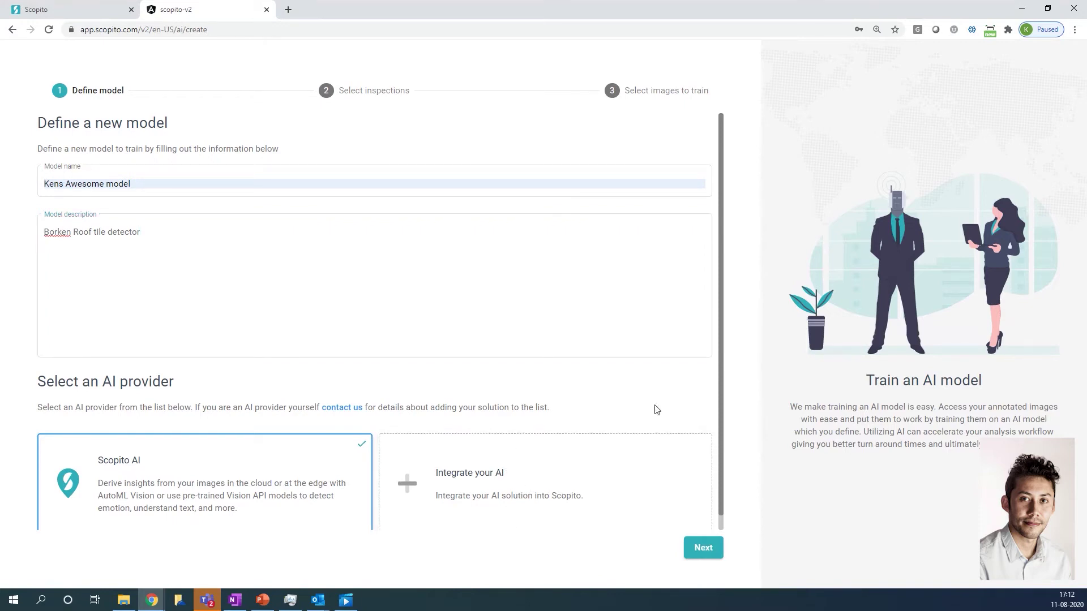
# Step: Advance to inspection selection and leave only Roof inspection 11238 checked for training
pyautogui.click(704, 548)
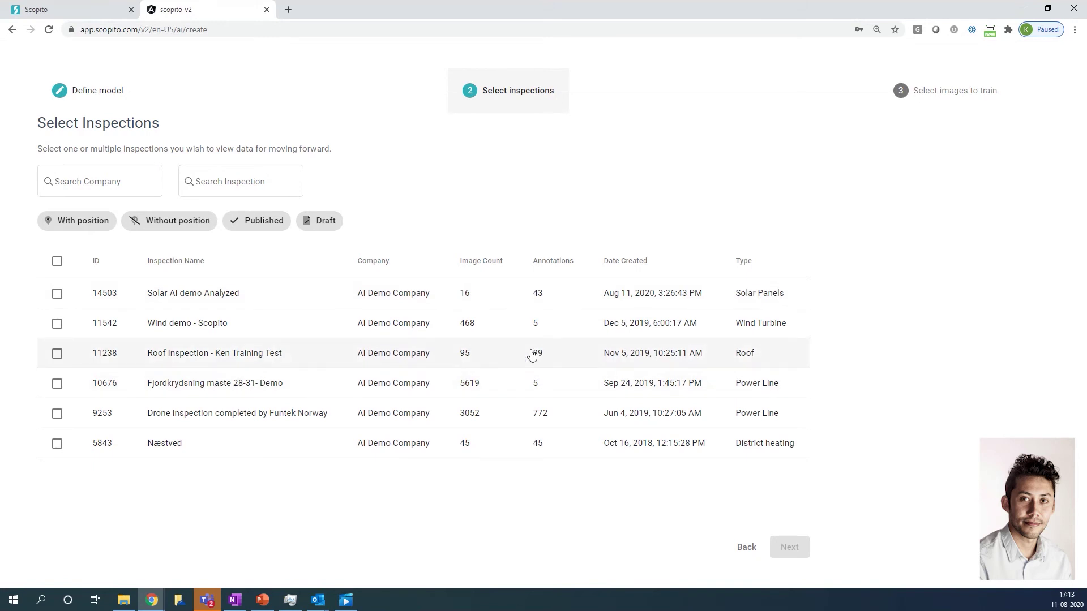
pyautogui.click(56, 353)
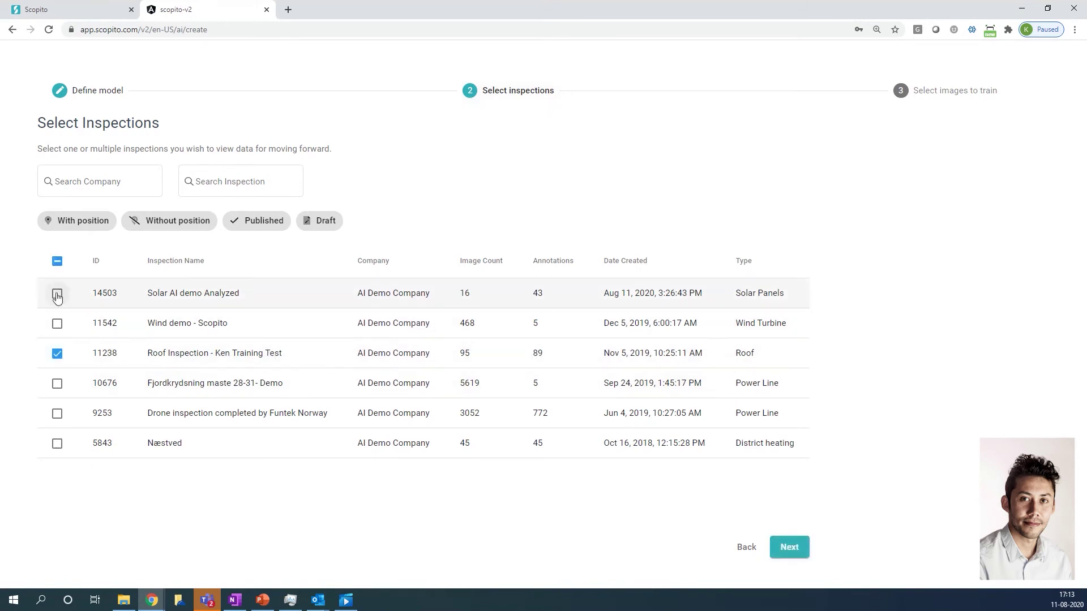
pyautogui.click(57, 262)
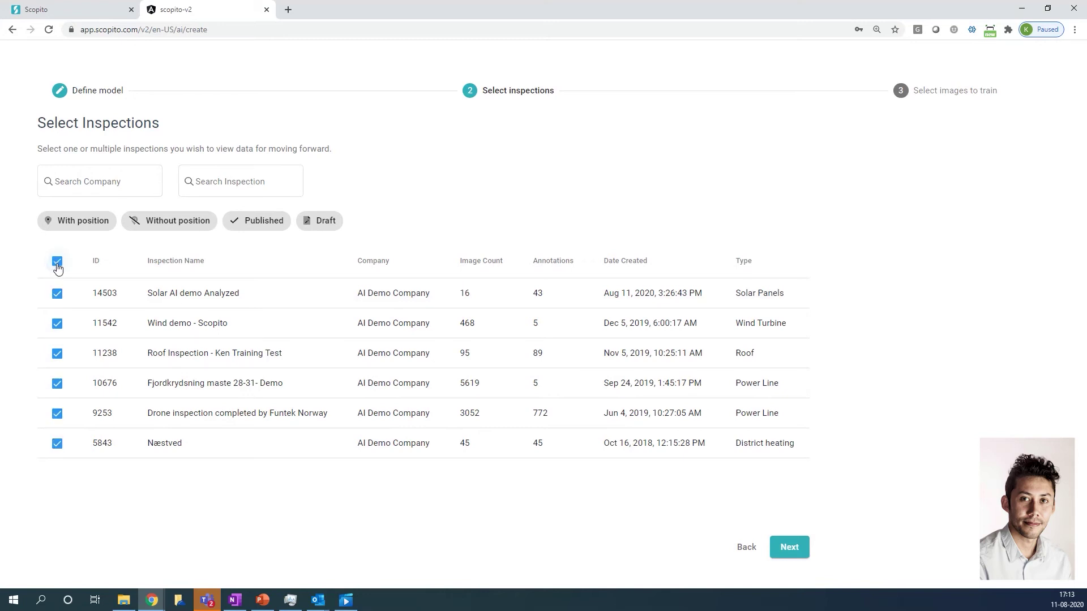
pyautogui.click(58, 262)
pyautogui.click(56, 353)
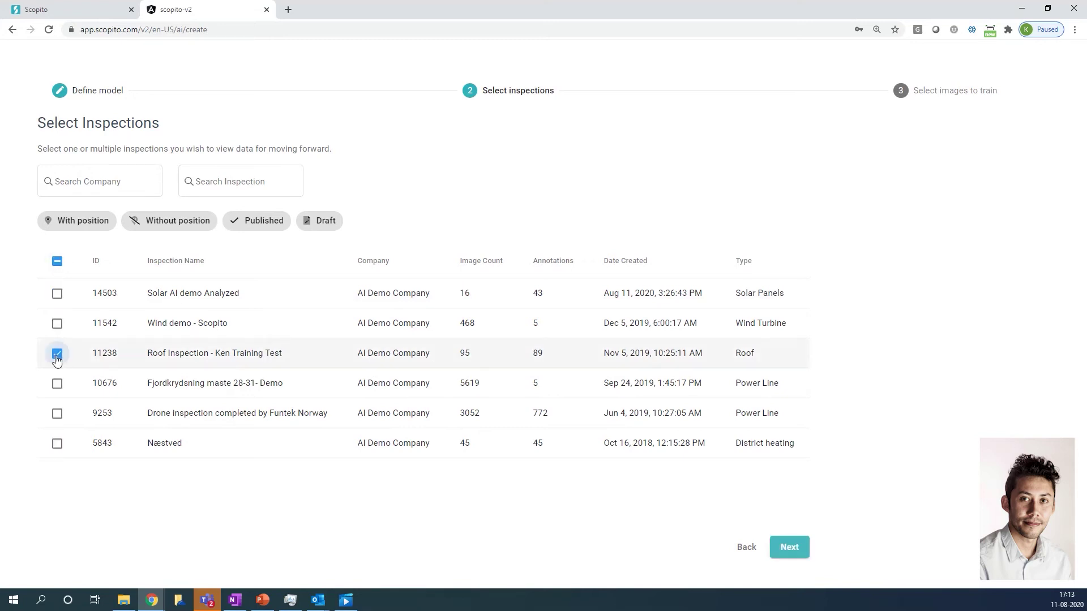
# Step: Advance to training images and filter the annotation type to Roof/Broken tile
pyautogui.click(791, 552)
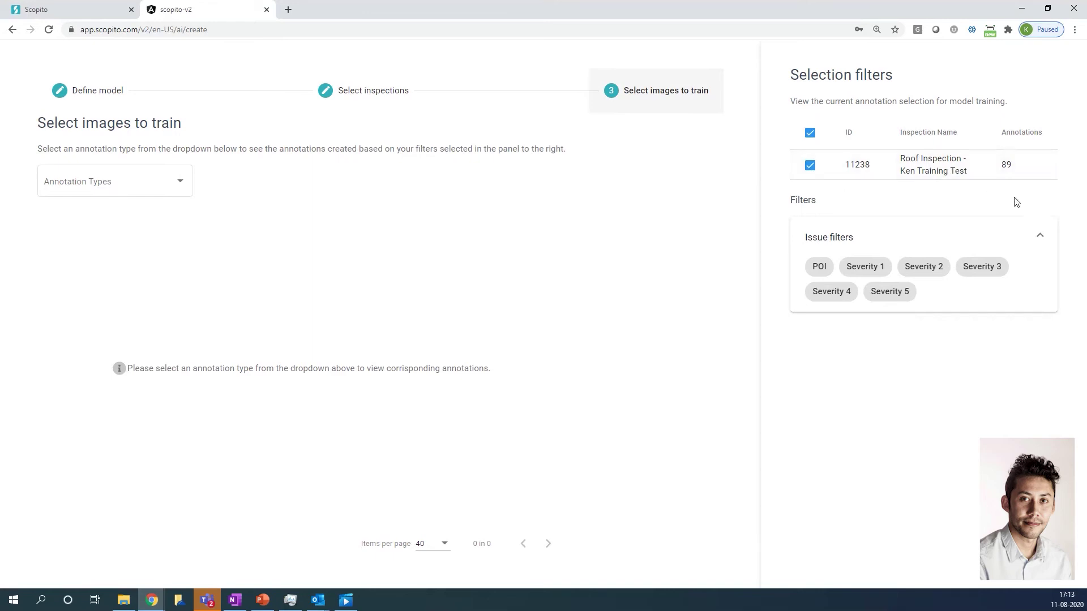
pyautogui.click(171, 185)
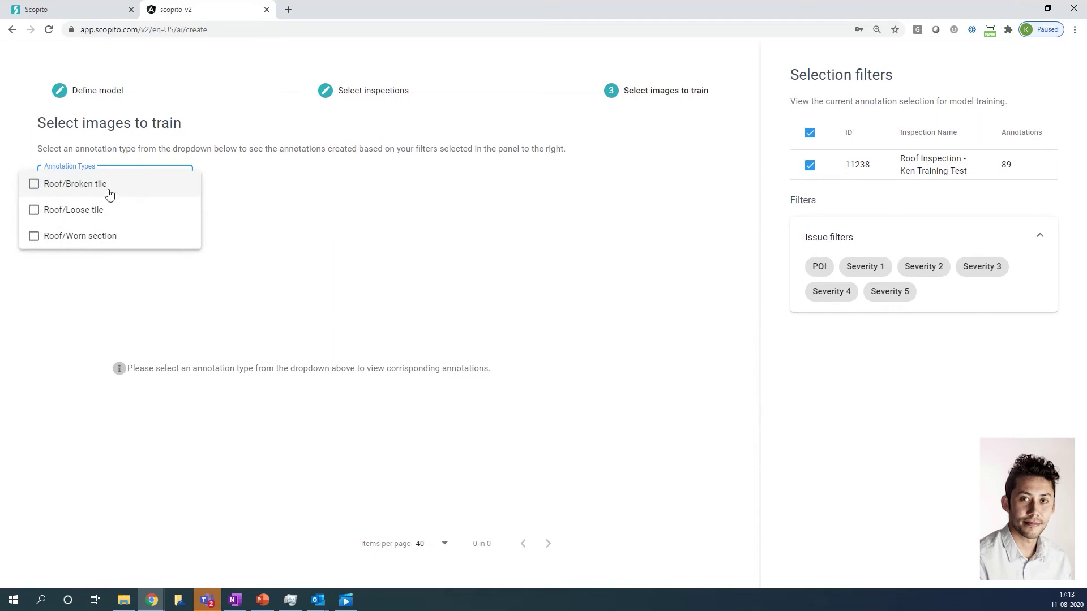
pyautogui.click(107, 186)
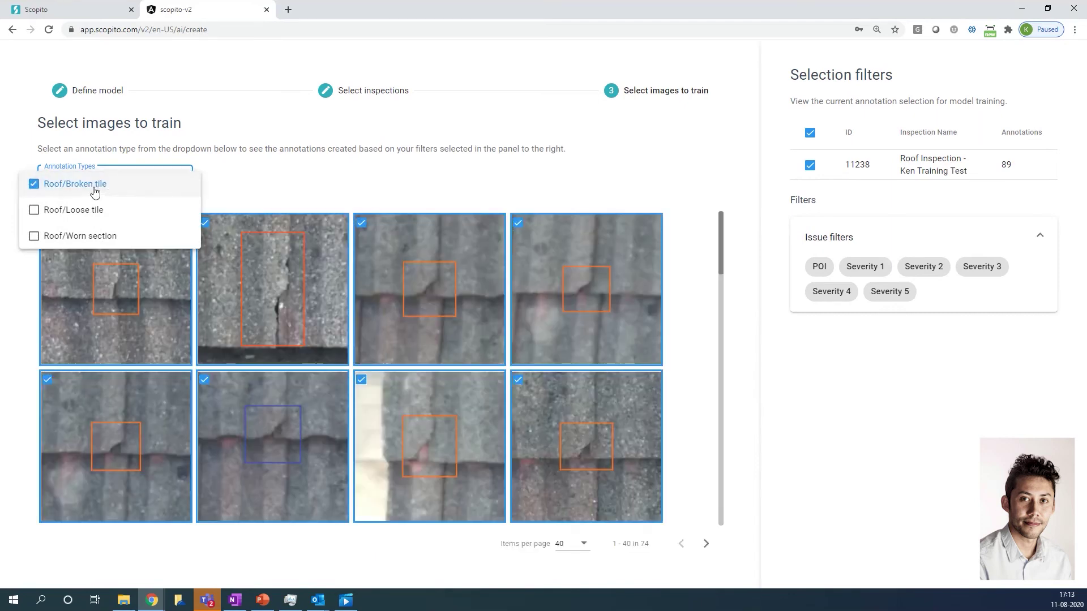
pyautogui.click(666, 169)
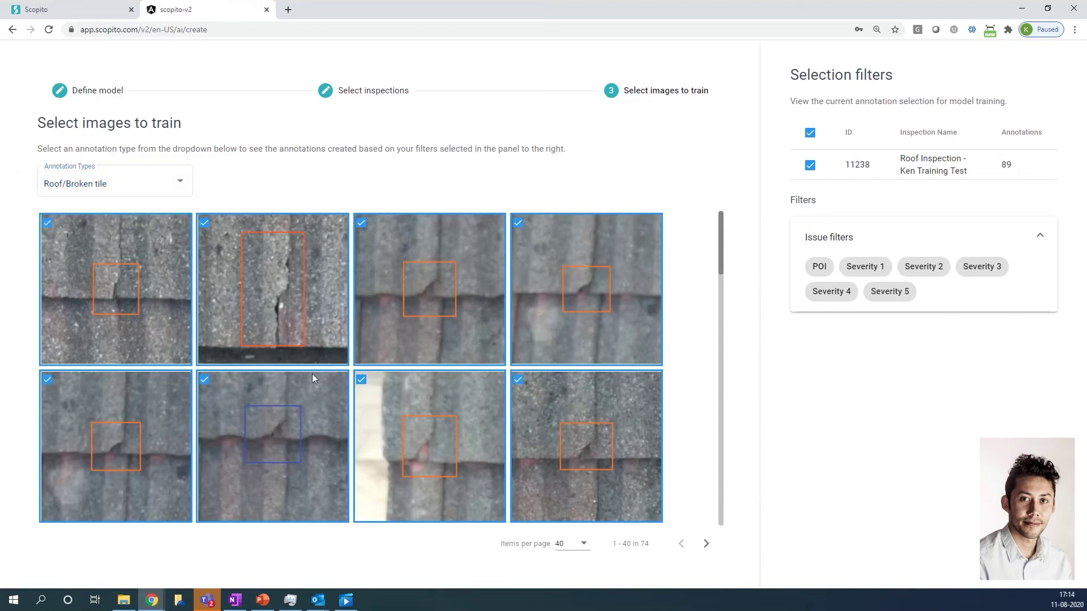
# Step: Browse the 74 Roof/Broken tile images and untick one to exclude it from training
pyautogui.scroll(-3, 701, 299)
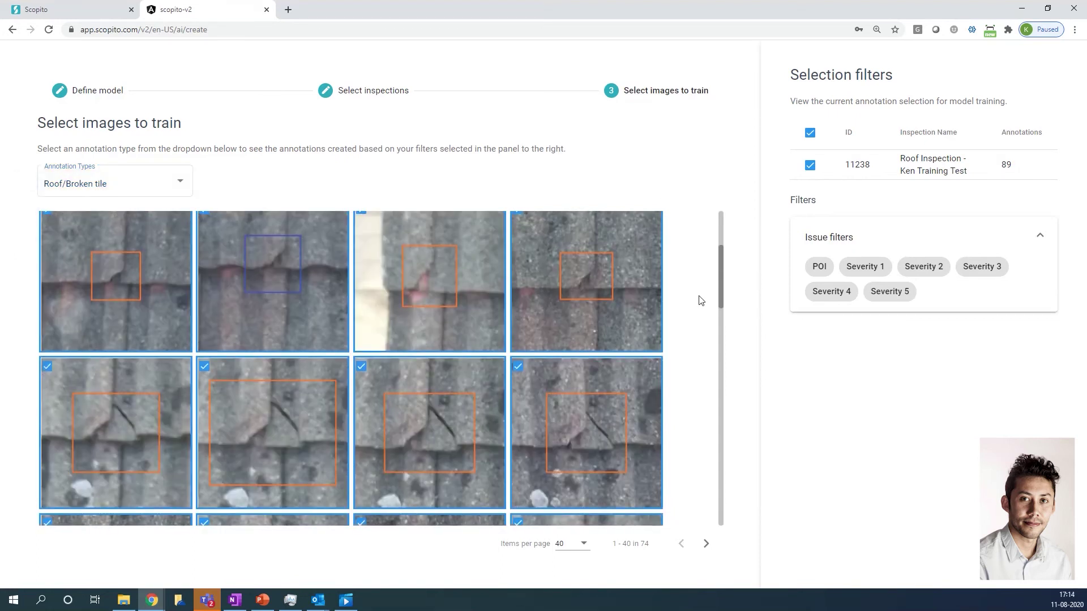
pyautogui.scroll(-6, 700, 300)
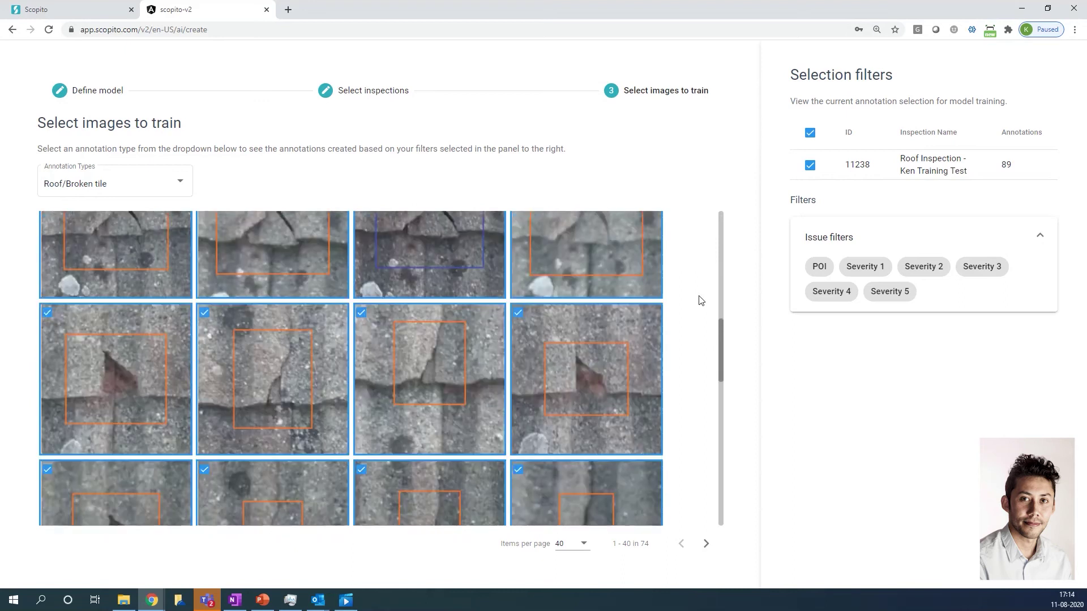
pyautogui.scroll(-5, 701, 300)
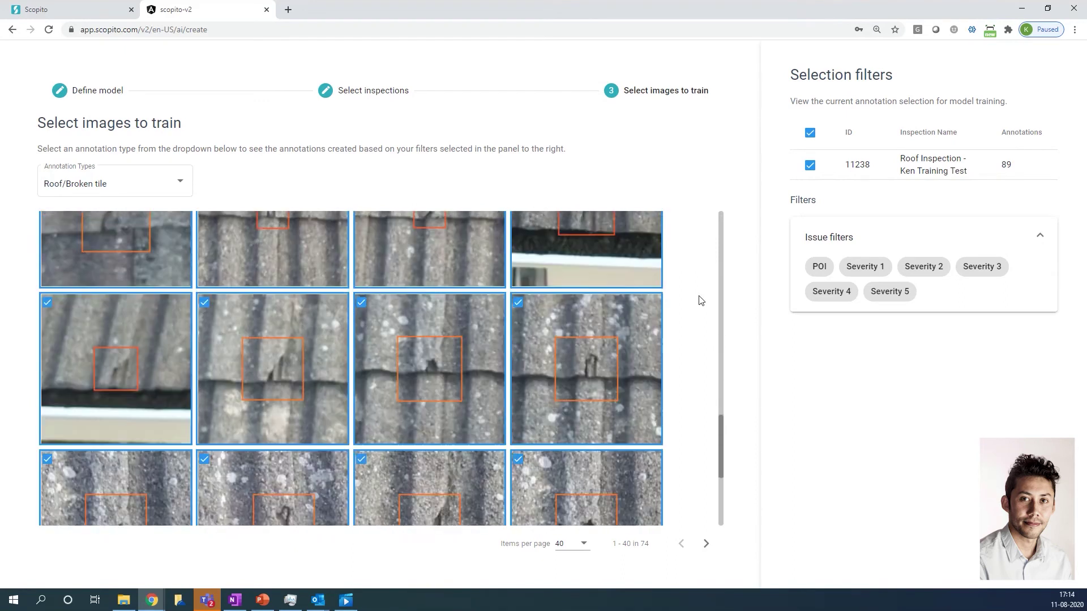
pyautogui.scroll(3, 701, 300)
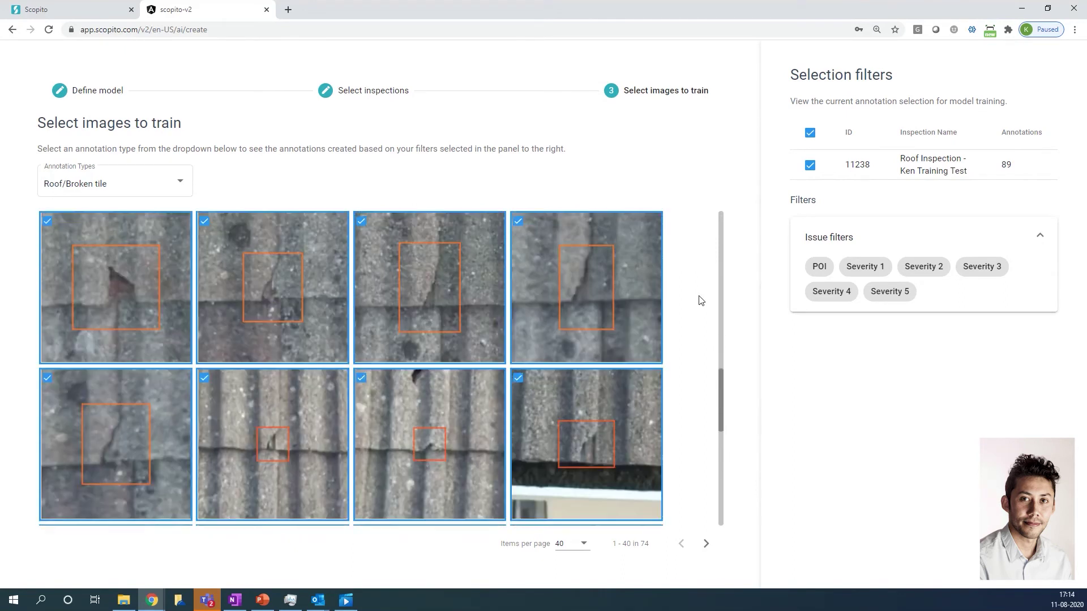
pyautogui.scroll(3, 701, 300)
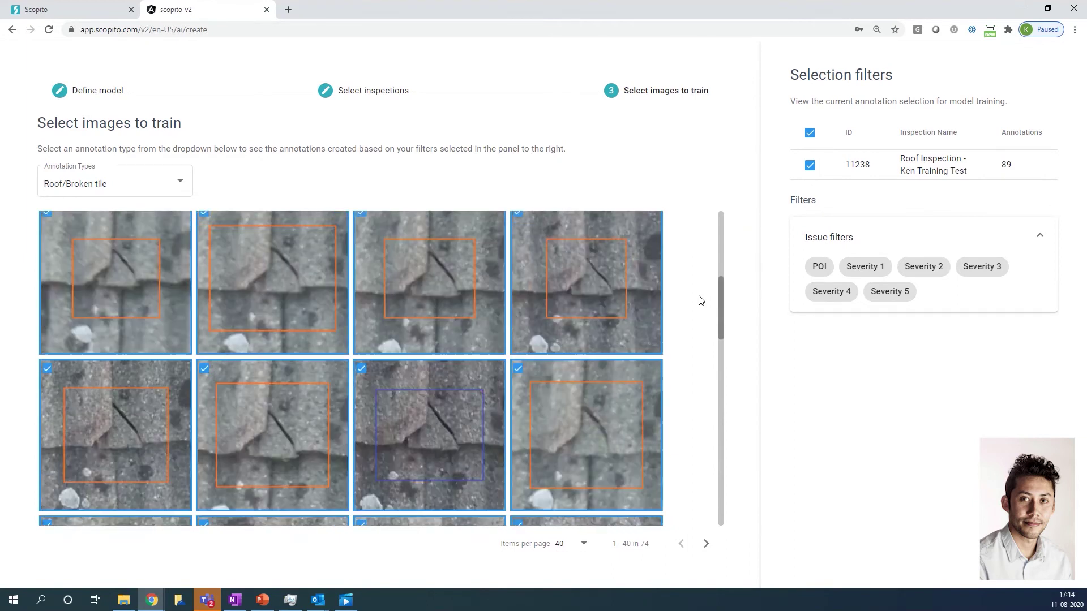
pyautogui.scroll(-2, 701, 300)
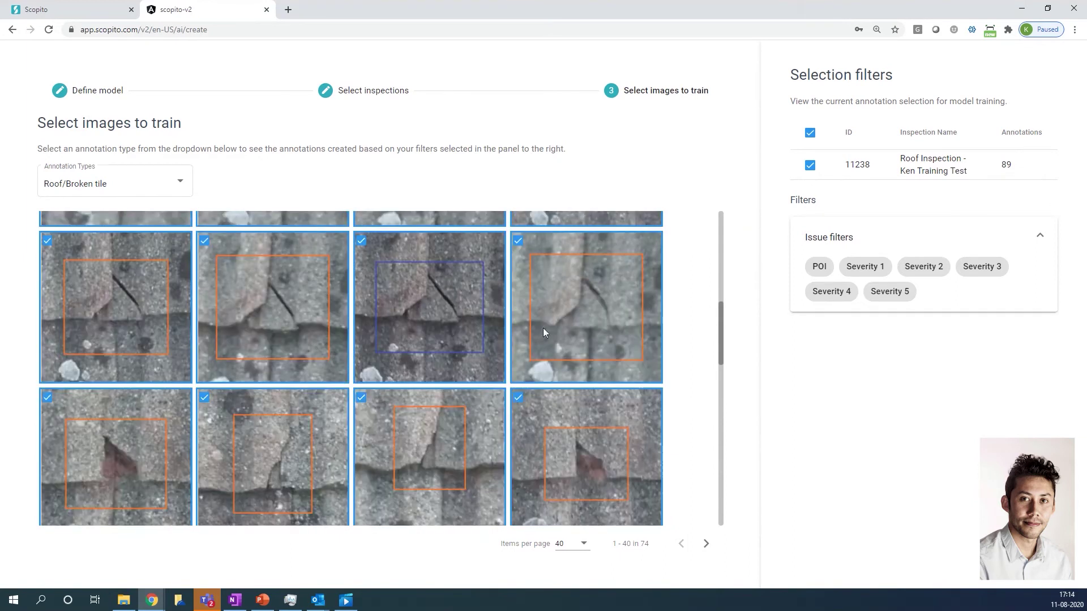
pyautogui.click(515, 287)
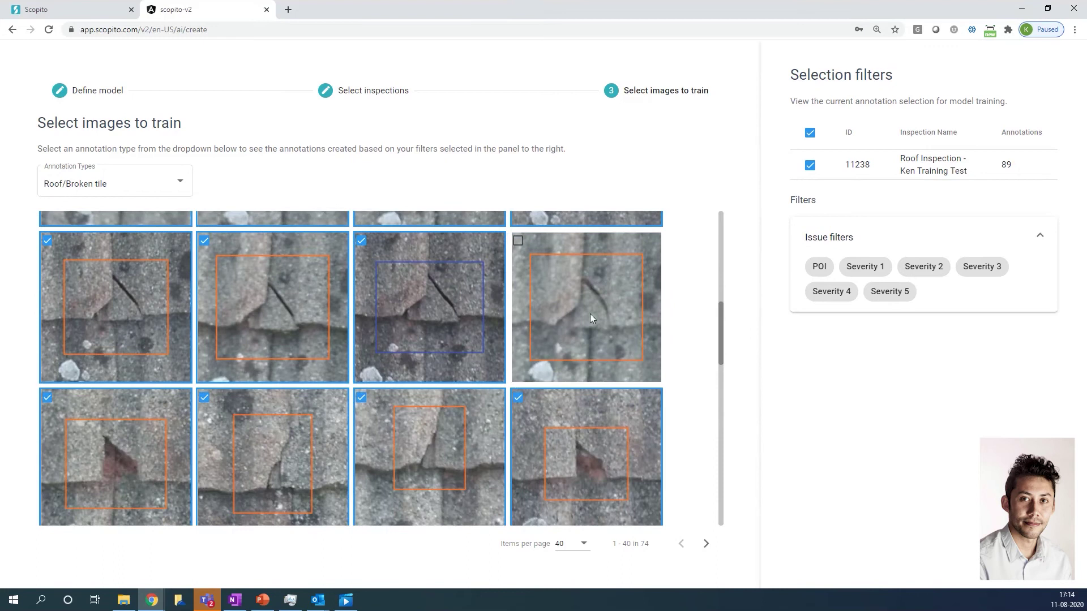
pyautogui.scroll(5, 695, 313)
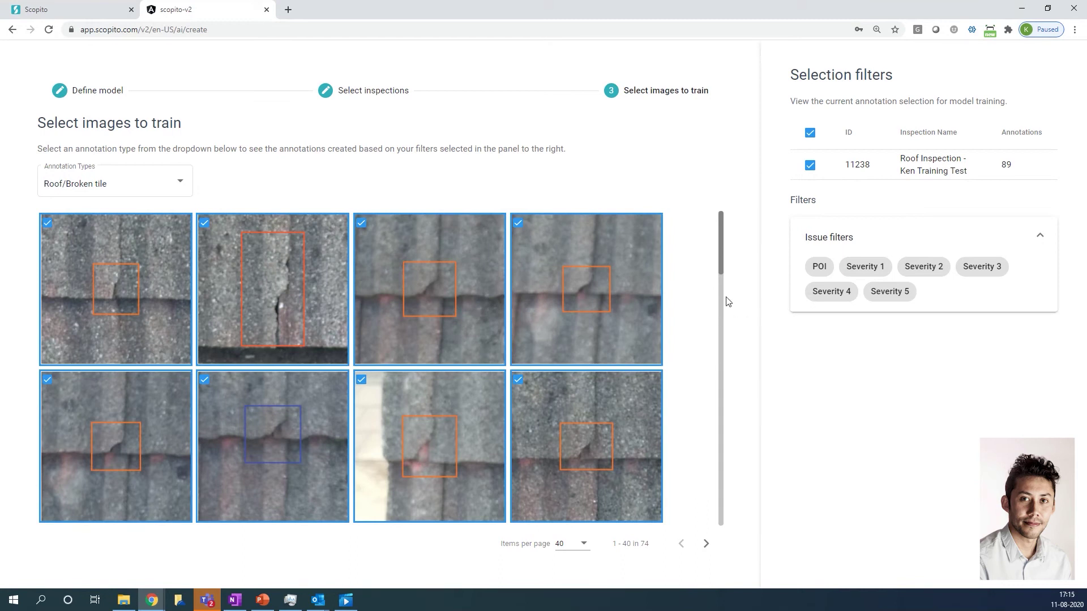
# Step: Swap the annotation type from Roof/Broken tile to Roof/Worn section, listing its 14 images
pyautogui.click(161, 182)
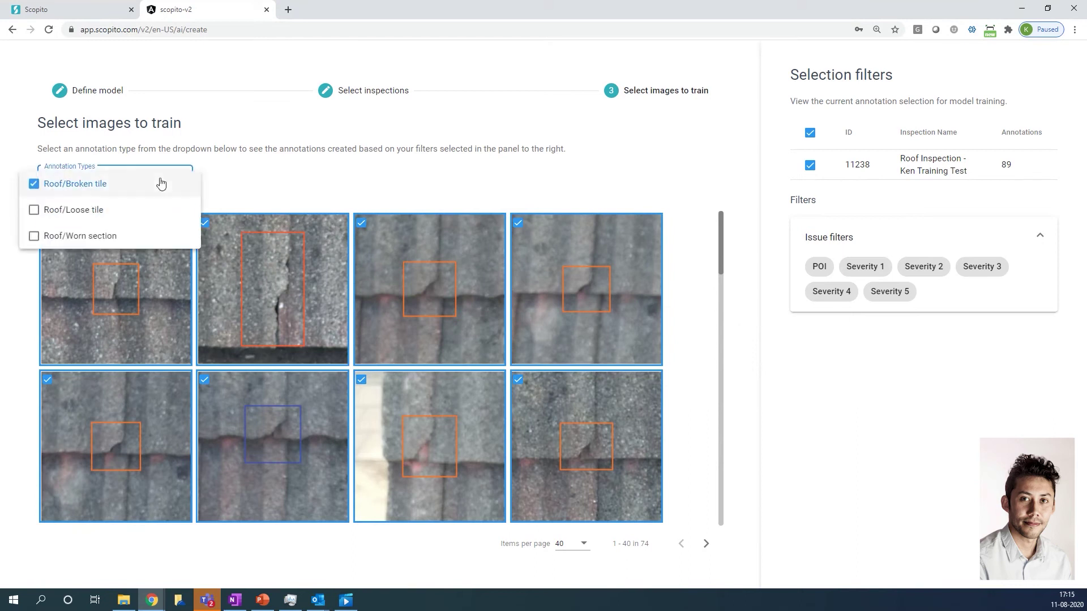
pyautogui.click(32, 187)
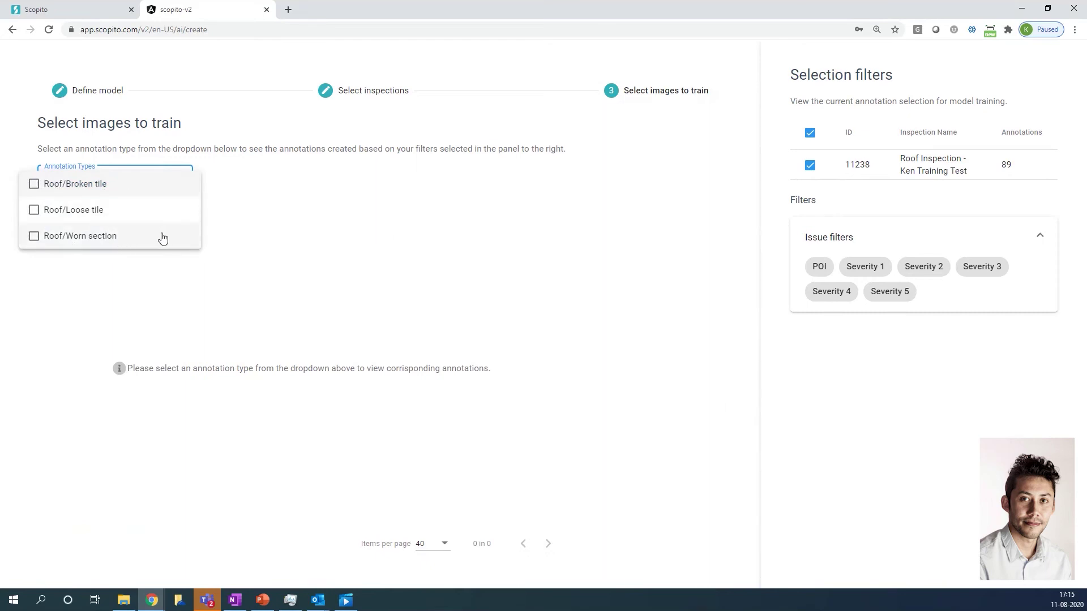
pyautogui.click(47, 241)
pyautogui.click(444, 158)
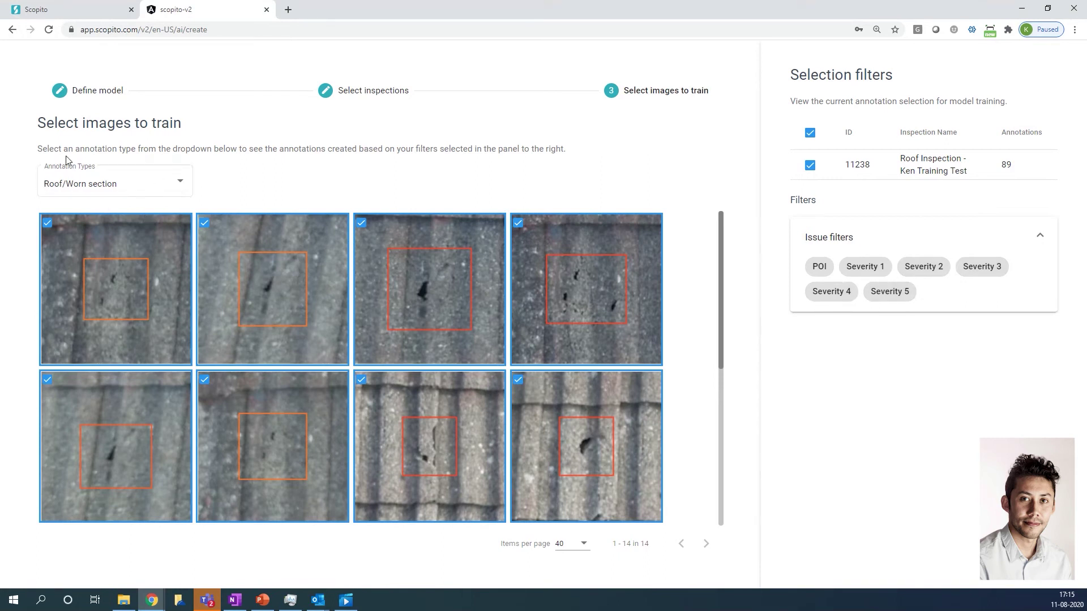
pyautogui.click(982, 267)
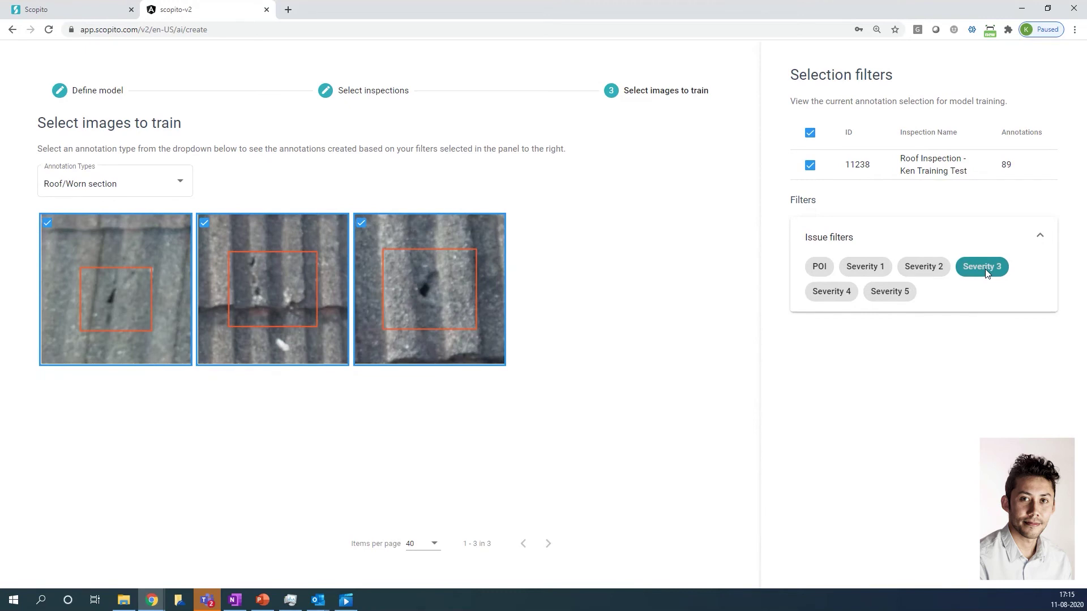
pyautogui.click(986, 271)
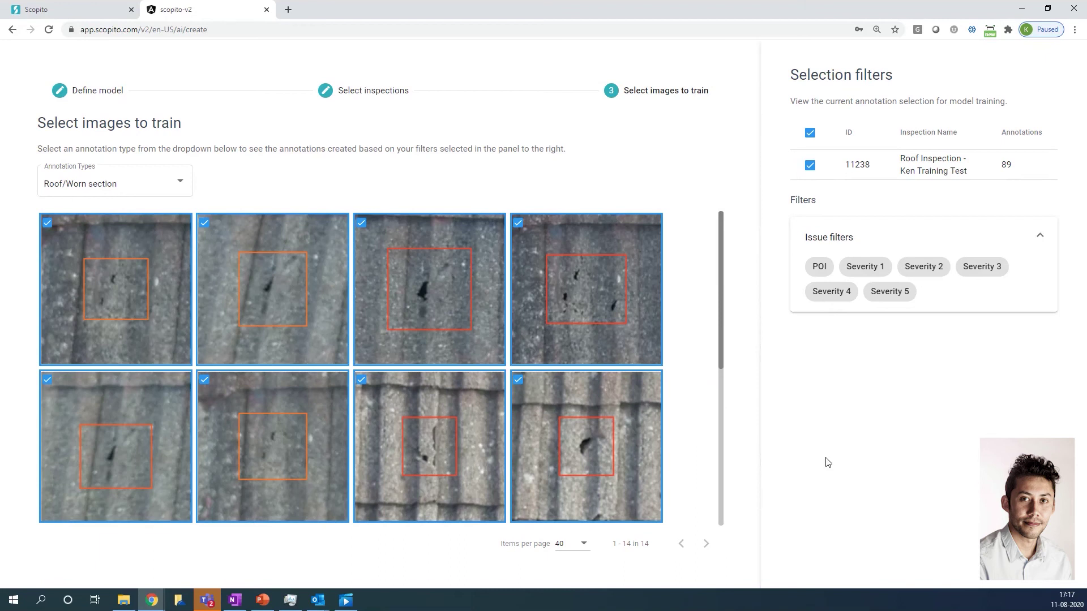
# Step: Search inspections for 'solar', open Solar AI demo, and zoom into the site map
pyautogui.click(64, 12)
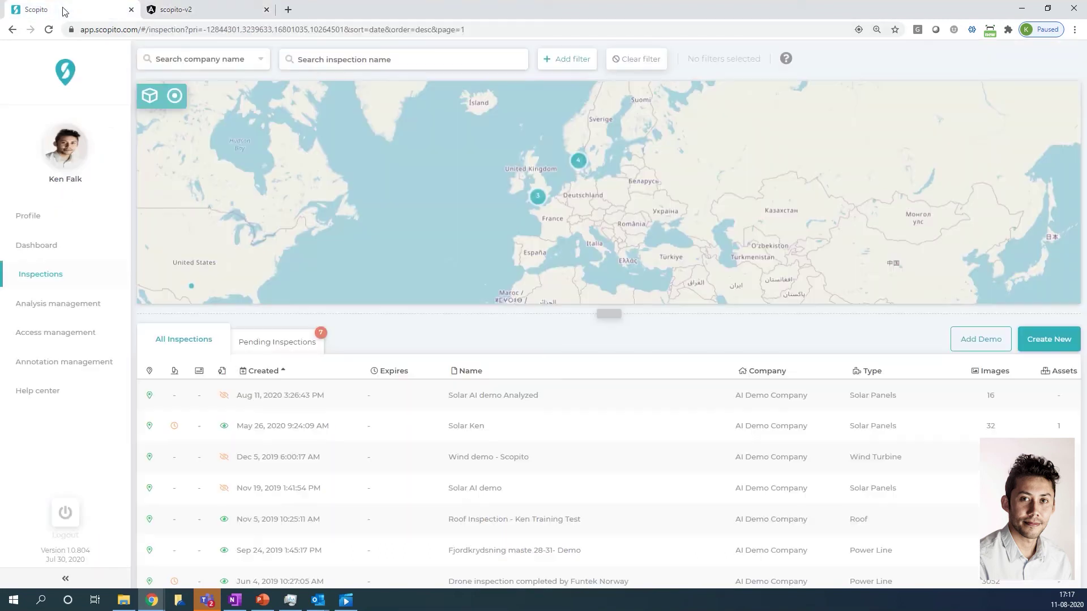
pyautogui.click(402, 65)
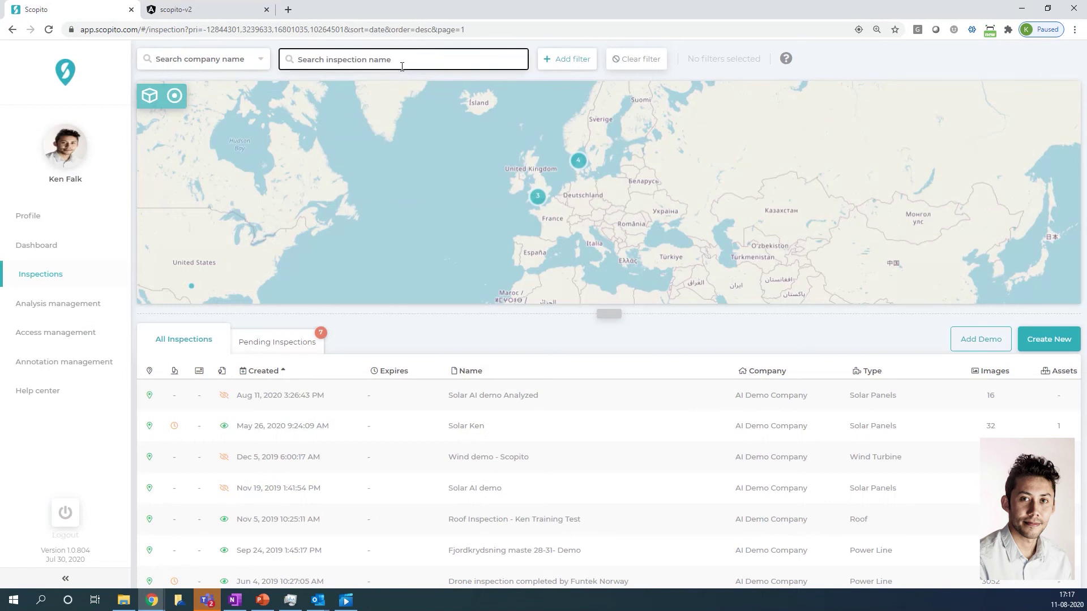
pyautogui.write('solar')
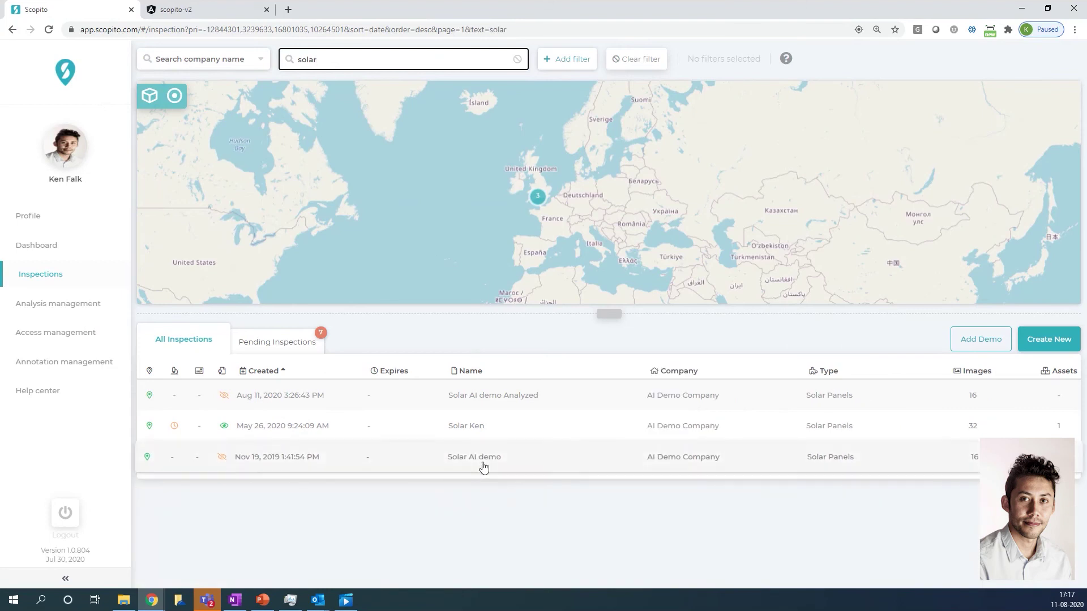
pyautogui.click(480, 464)
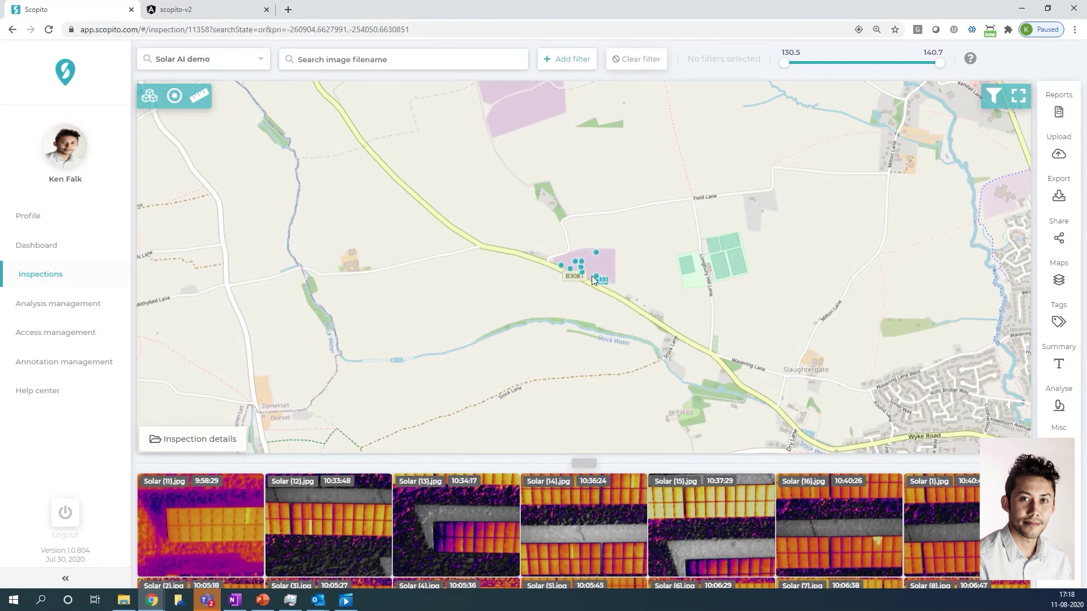
pyautogui.scroll(4, 600, 271)
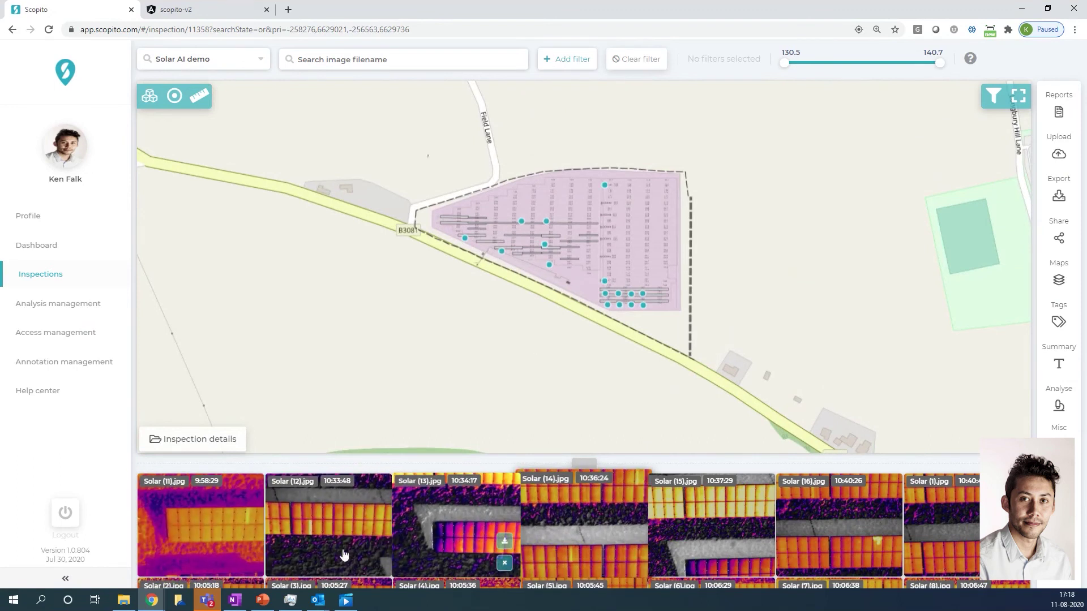
# Step: Preview the Solar (11).jpg thermal image, then return to the map
pyautogui.click(222, 545)
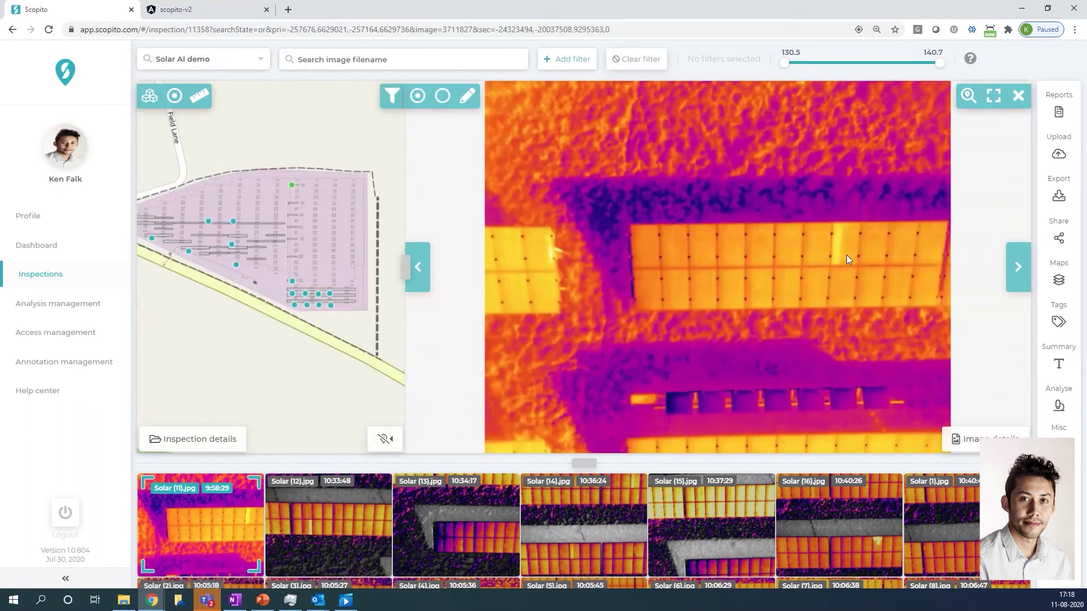
pyautogui.scroll(1, 844, 249)
pyautogui.scroll(-2, 906, 215)
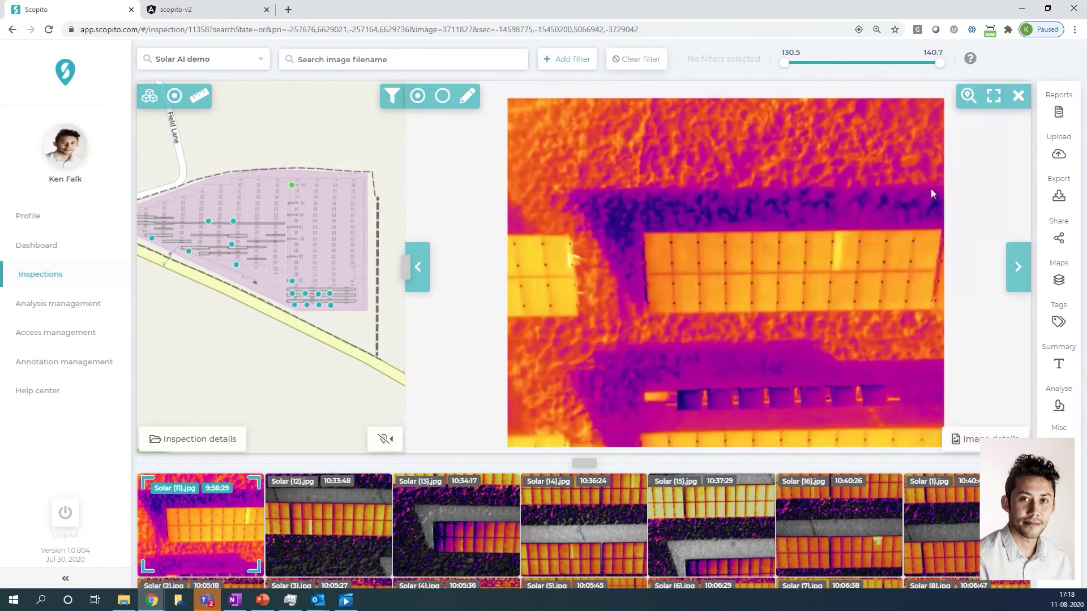
pyautogui.press('Escape')
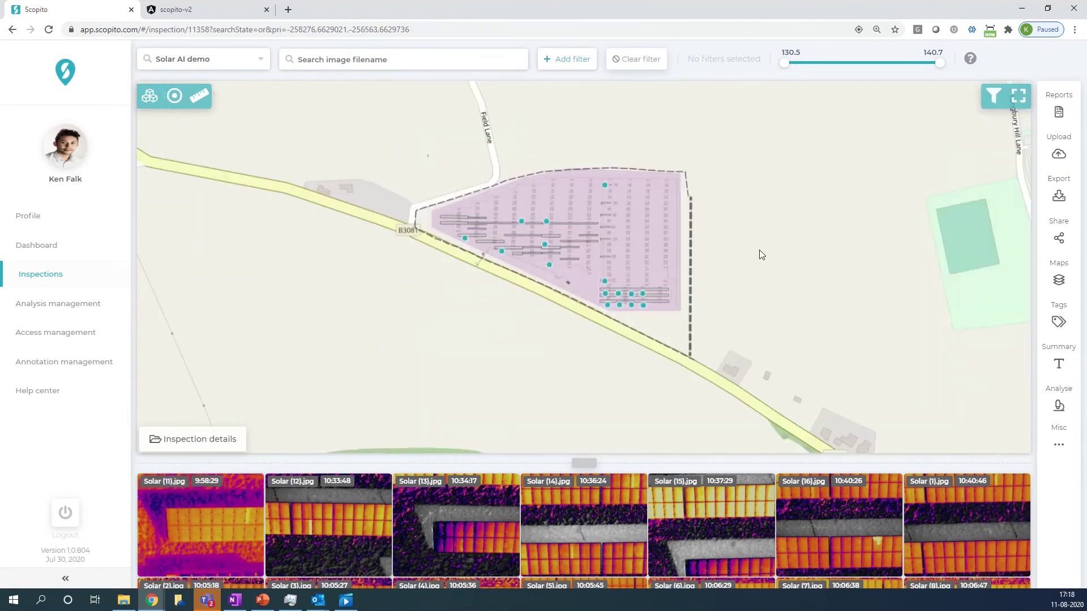
# Step: Submit Solar AI demo for Solar Panels AI analysis, then zoom into the site
pyautogui.click(1059, 407)
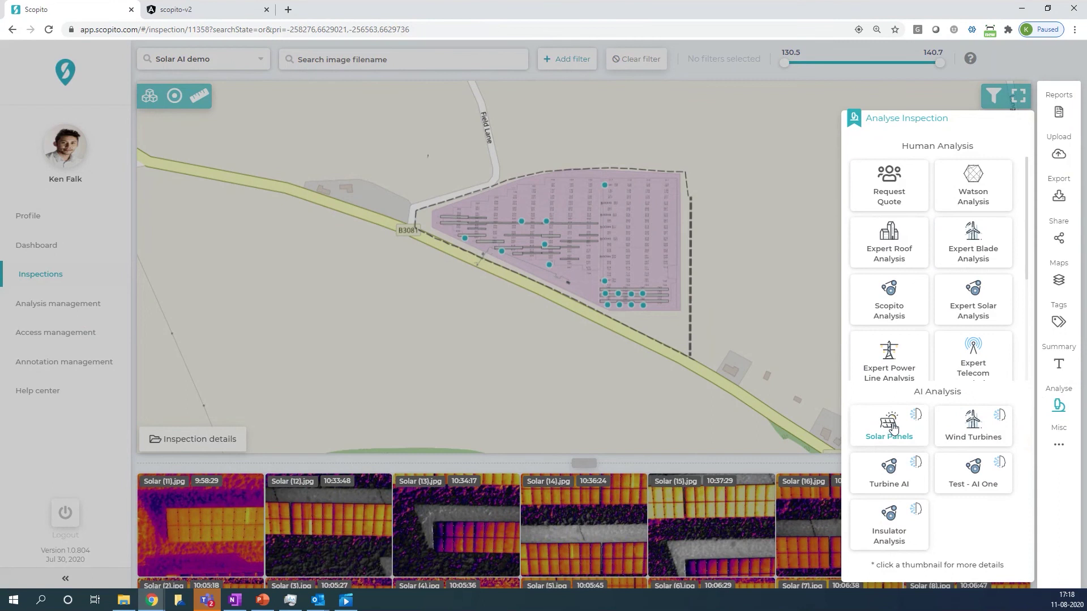
pyautogui.click(892, 428)
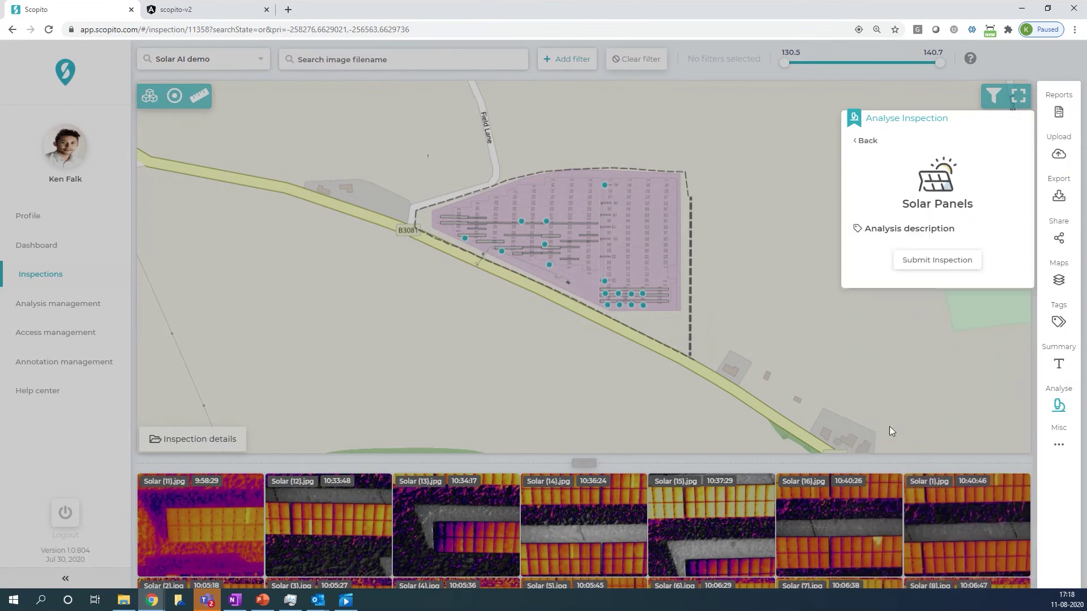
pyautogui.click(926, 259)
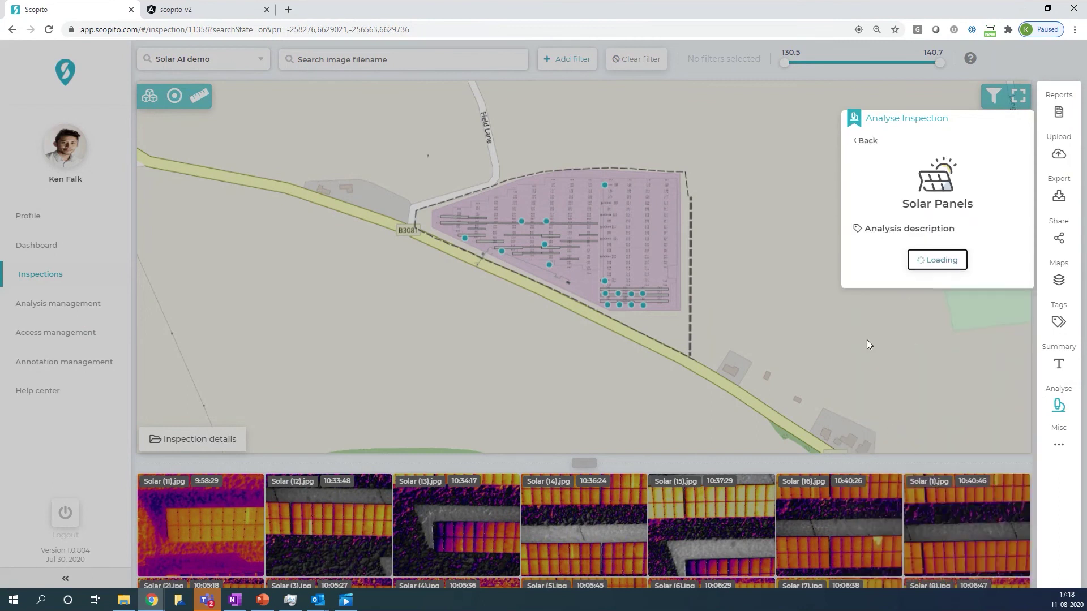
pyautogui.click(1059, 408)
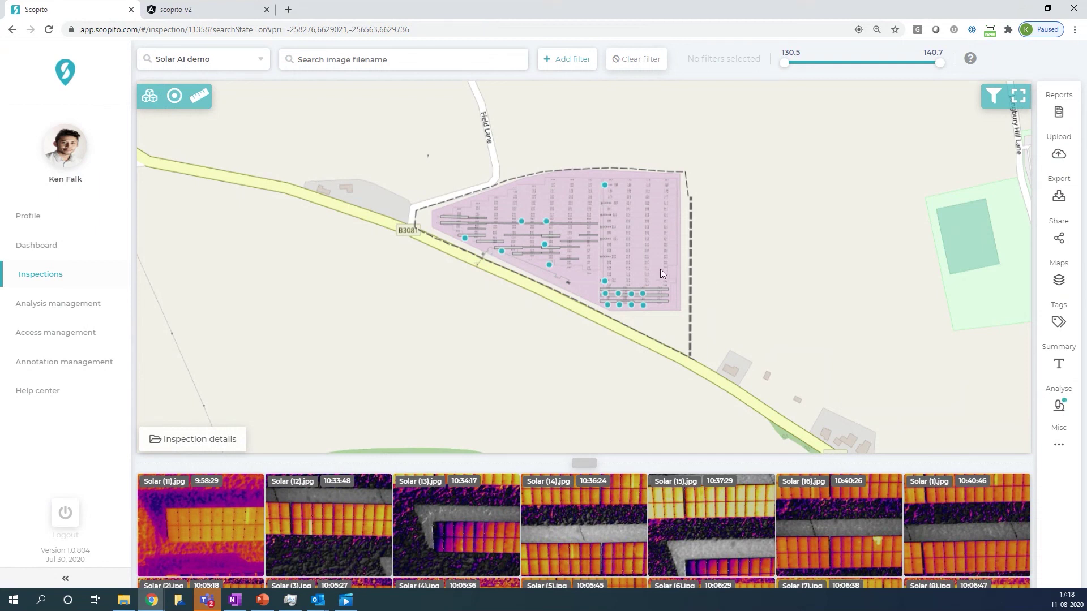
pyautogui.scroll(2, 660, 269)
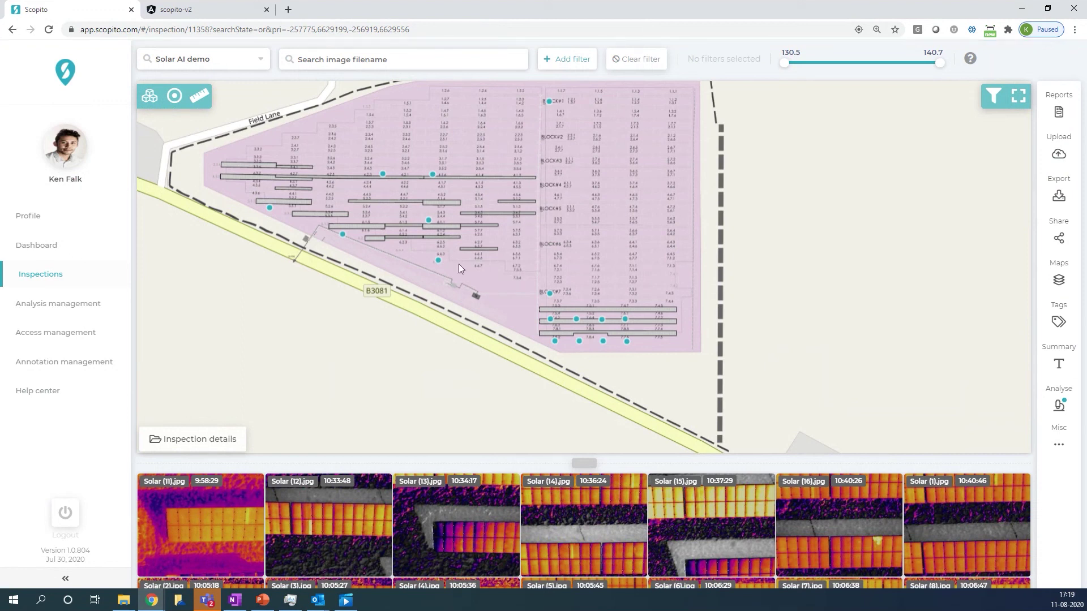
# Step: Open the Solar AI demo Analyzed inspection and zoom into its site map
pyautogui.click(55, 279)
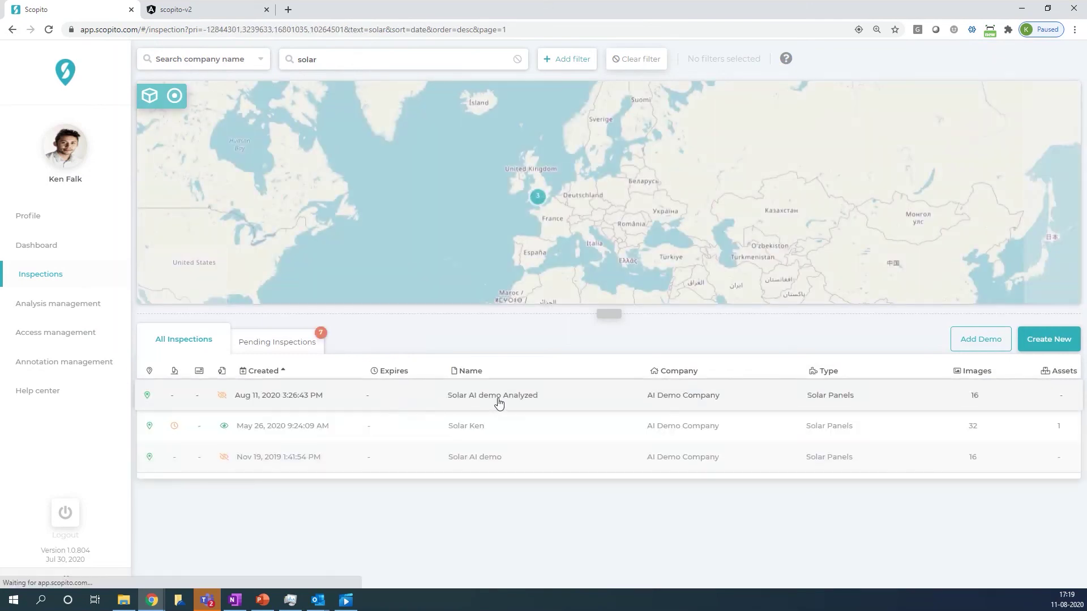
pyautogui.click(516, 403)
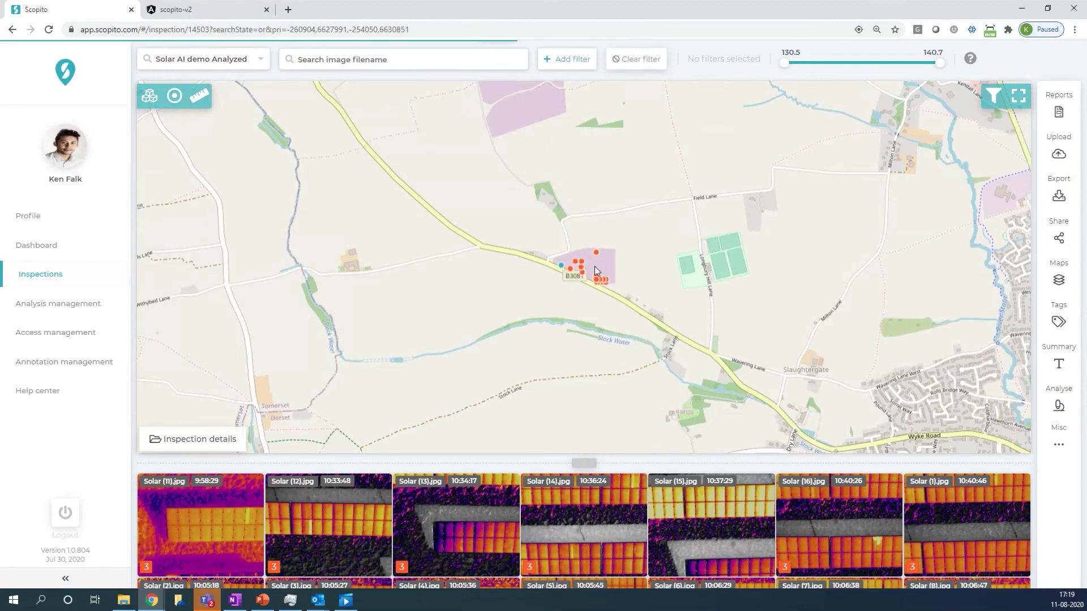
pyautogui.scroll(2, 594, 266)
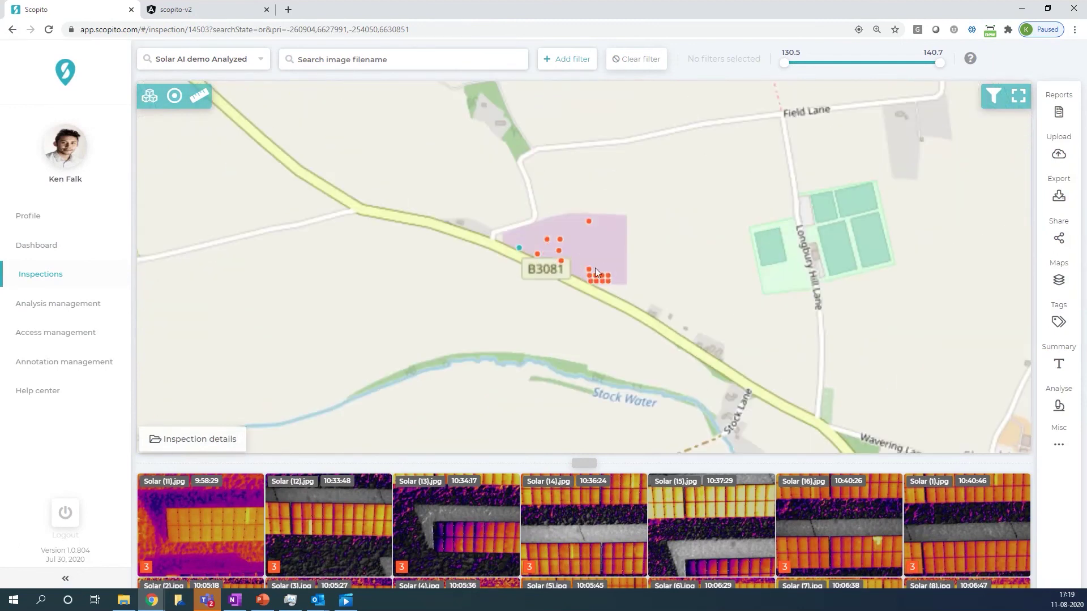
pyautogui.scroll(1, 592, 233)
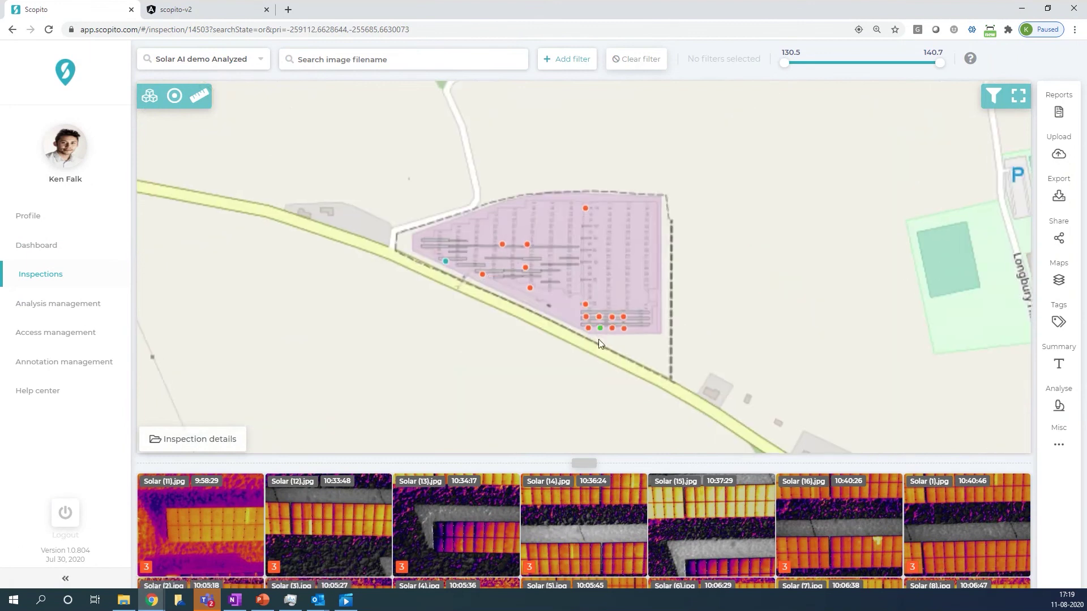
# Step: Open a marker's thermal image and zoom into the ir_hotspot and ir_multi_hotspots boxes
pyautogui.click(566, 354)
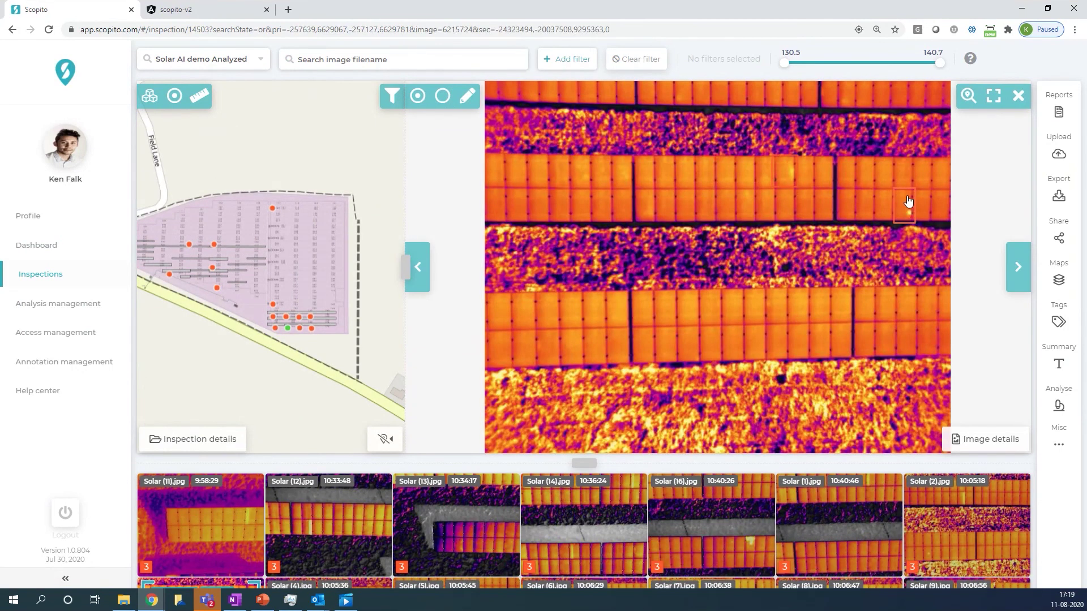
pyautogui.scroll(1, 911, 201)
pyautogui.scroll(1, 910, 201)
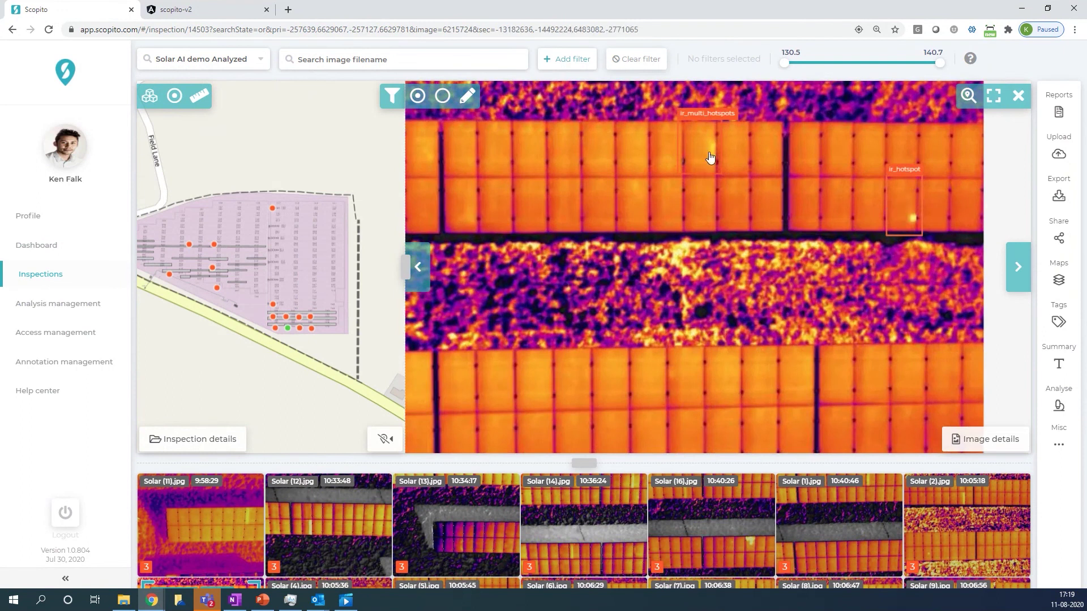
# Step: Generate the Standard image report for the analyzed inspection
pyautogui.click(569, 66)
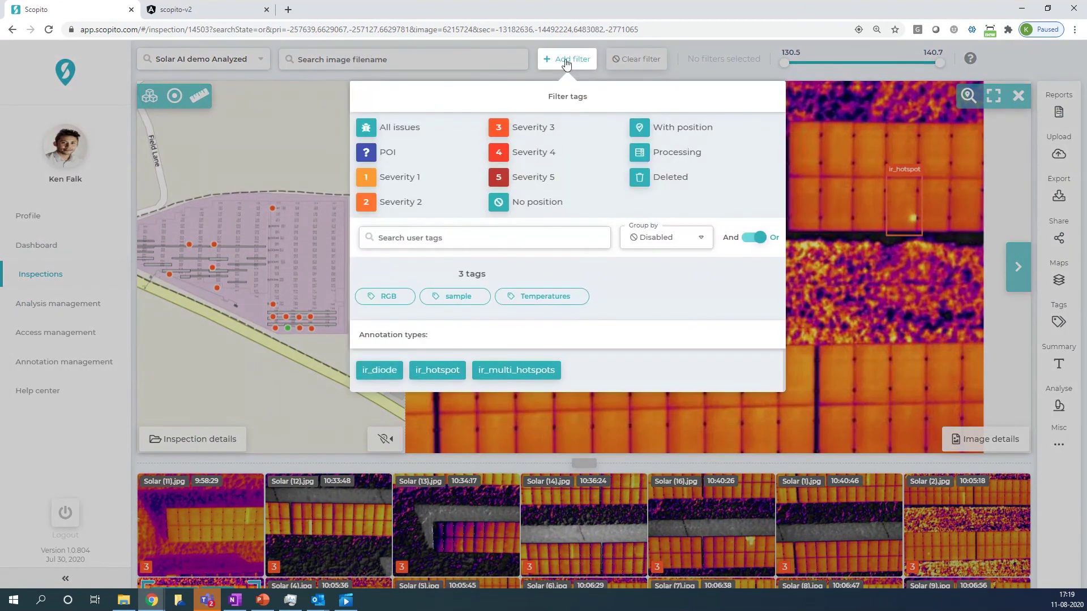
pyautogui.click(565, 60)
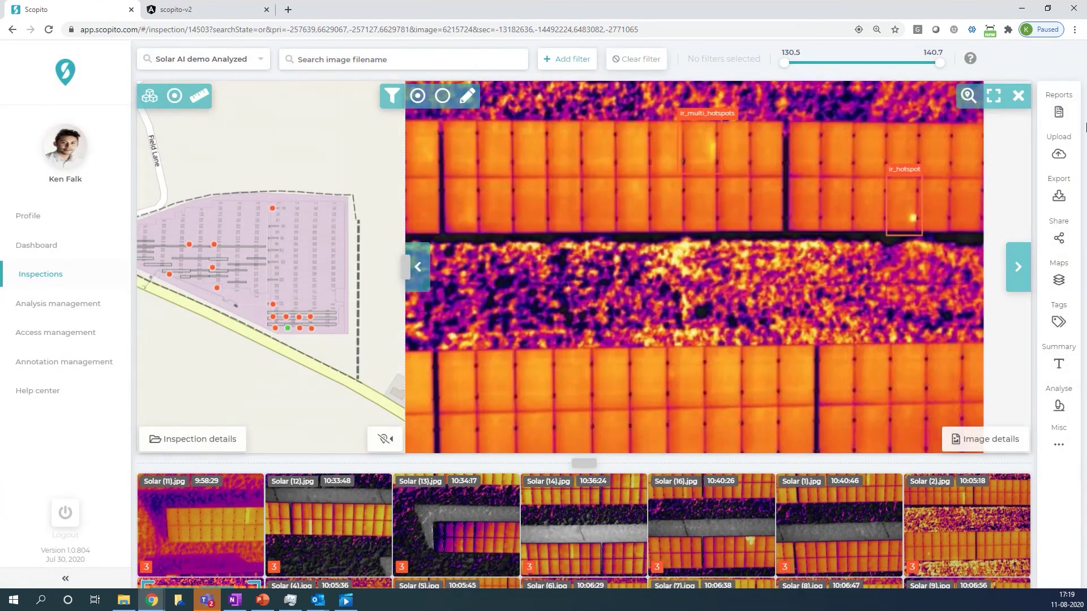
pyautogui.click(1057, 115)
pyautogui.click(917, 134)
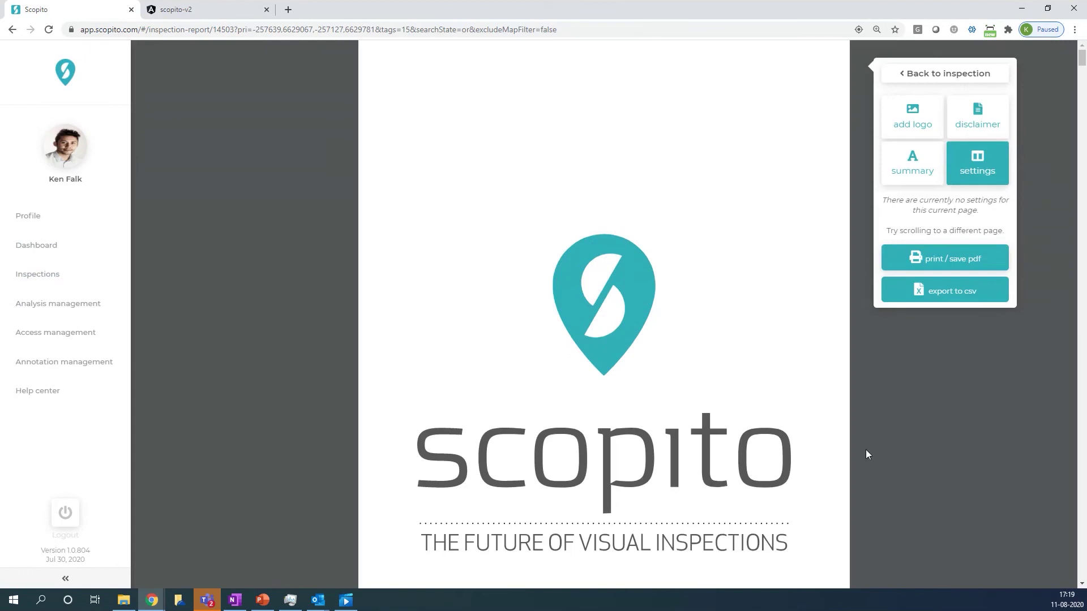
# Step: Scroll through the report, then return to the model's Roof/Worn training image selection
pyautogui.scroll(-8, 866, 449)
pyautogui.scroll(-4, 871, 450)
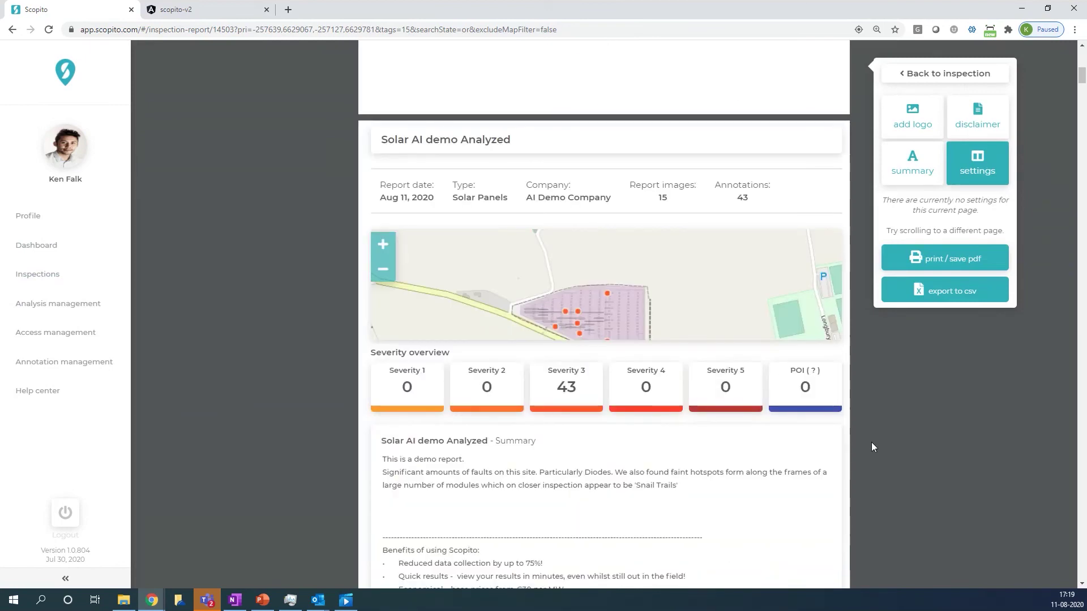
pyautogui.scroll(-6, 871, 442)
pyautogui.scroll(-20, 871, 443)
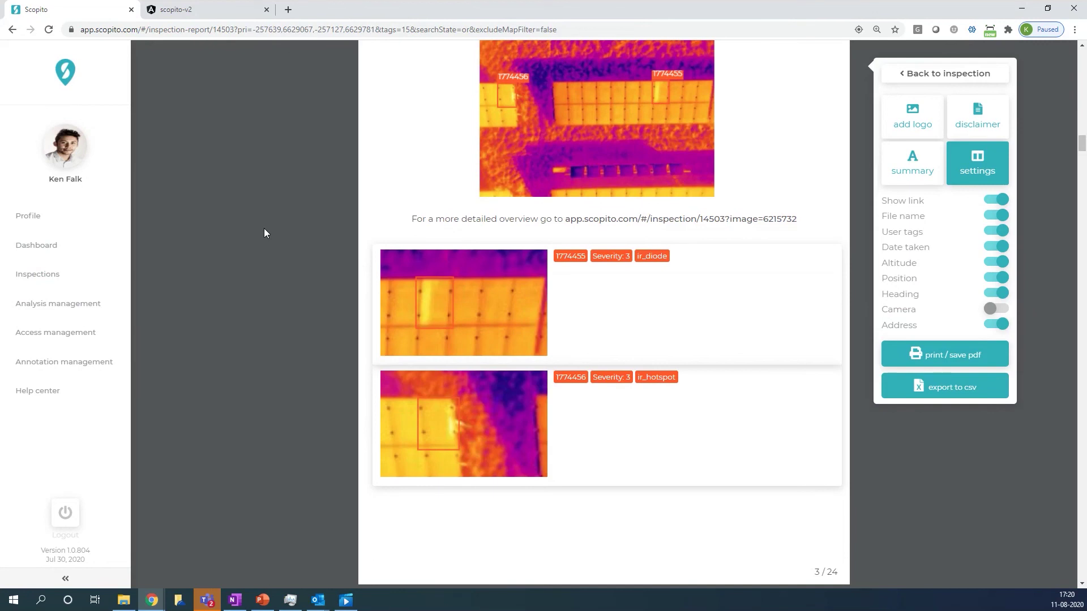
pyautogui.click(187, 10)
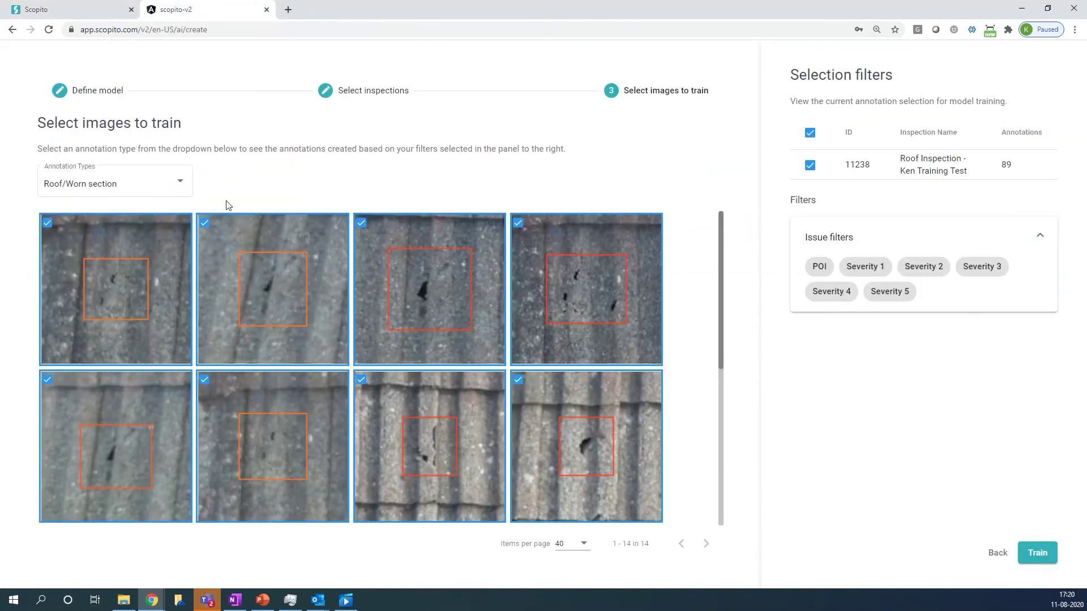